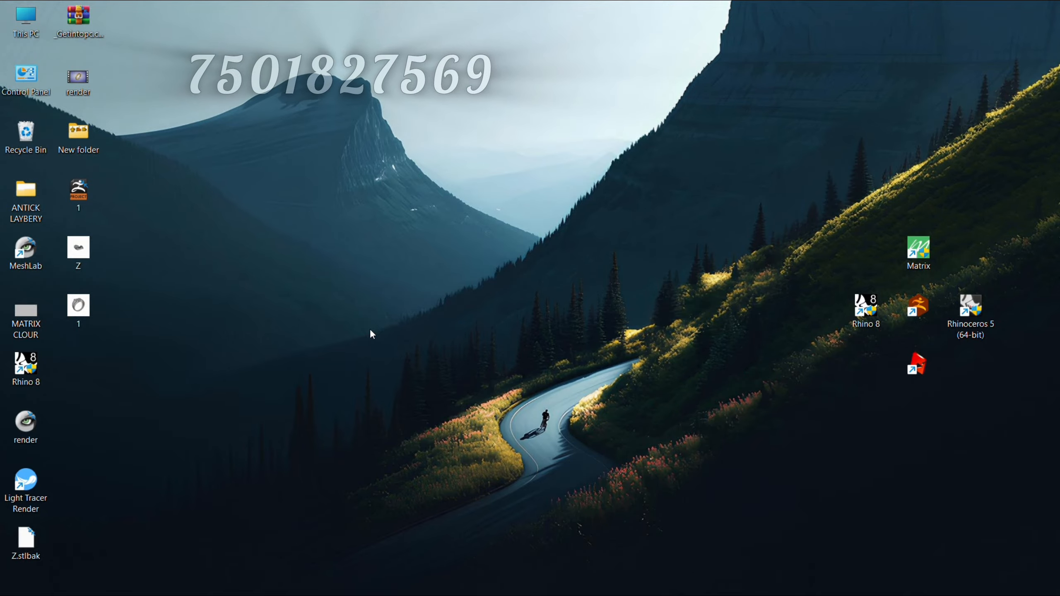
# - Switch to Matrix 9.0 and show the four-viewport layout with the 4View command
pyautogui.moveTo(414, 589)
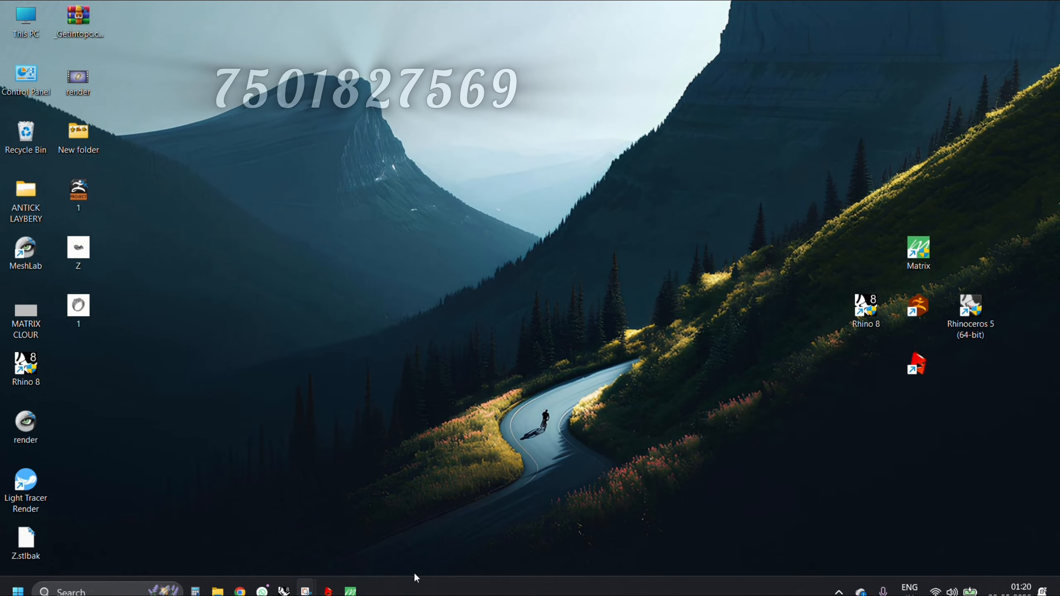
pyautogui.click(351, 583)
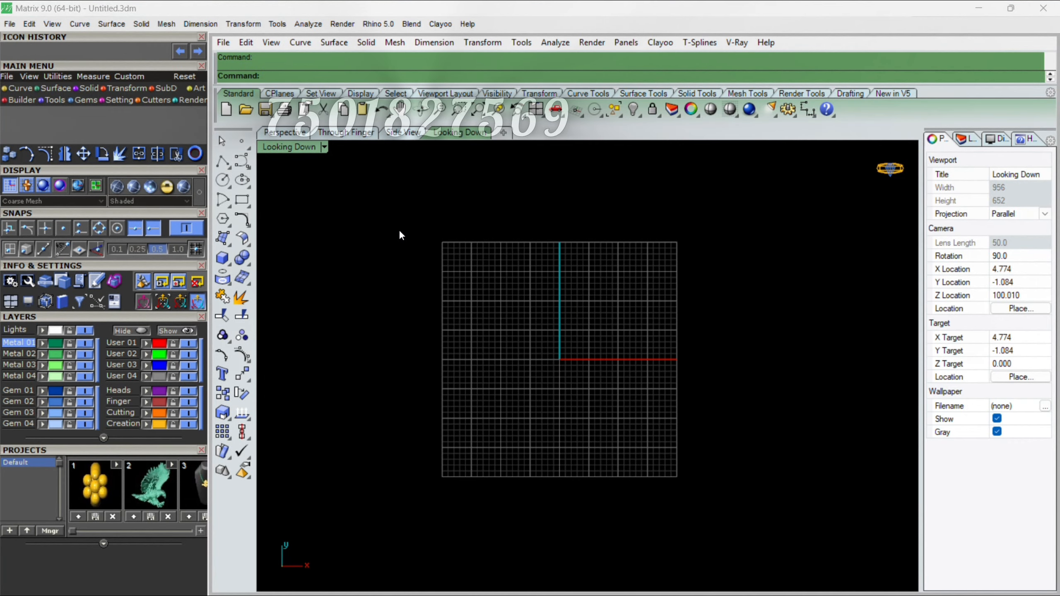
pyautogui.write('4View')
pyautogui.press('Return')
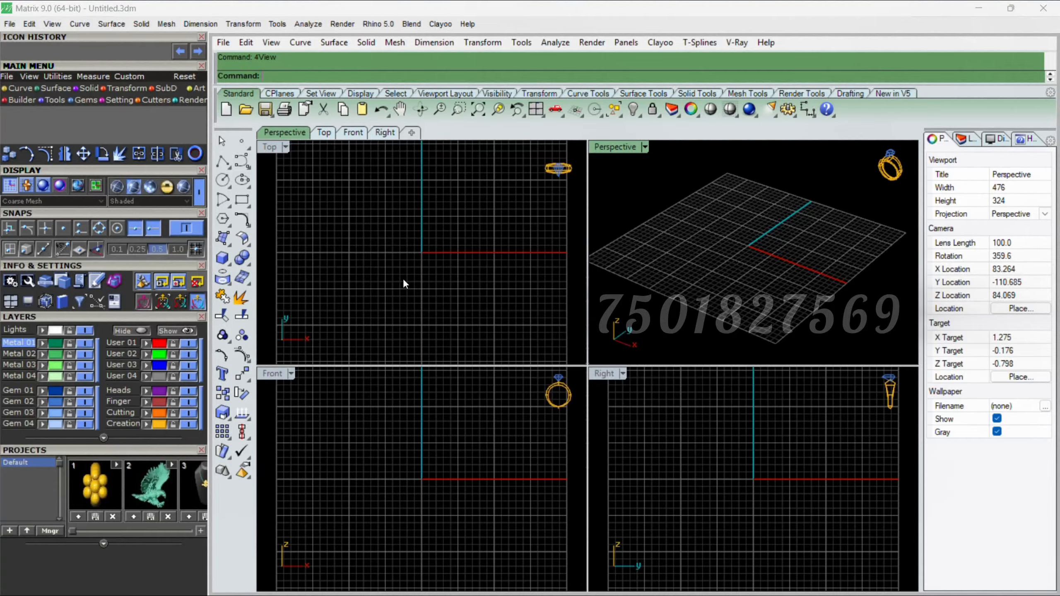
# - Maximize the Top viewport and frame its construction grid
pyautogui.doubleClick(269, 147)
pyautogui.scroll(-3, 685, 342)
pyautogui.moveTo(685, 342); pyautogui.dragTo(679, 336, button='right')
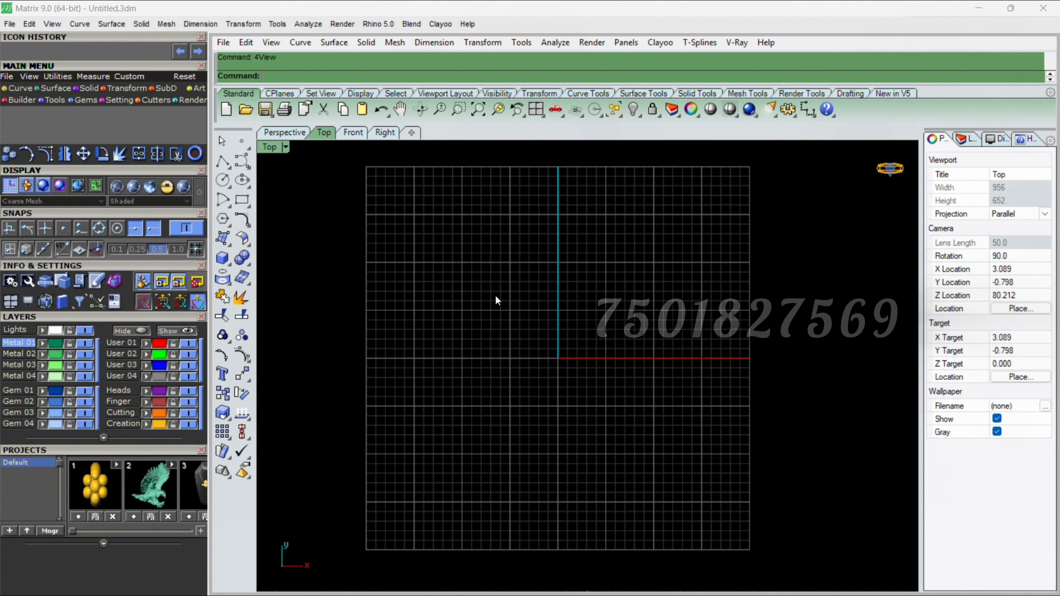
# - Toggle between the four-viewport layout and the maximized Top viewport, ending in the Top viewport
pyautogui.doubleClick(268, 148)
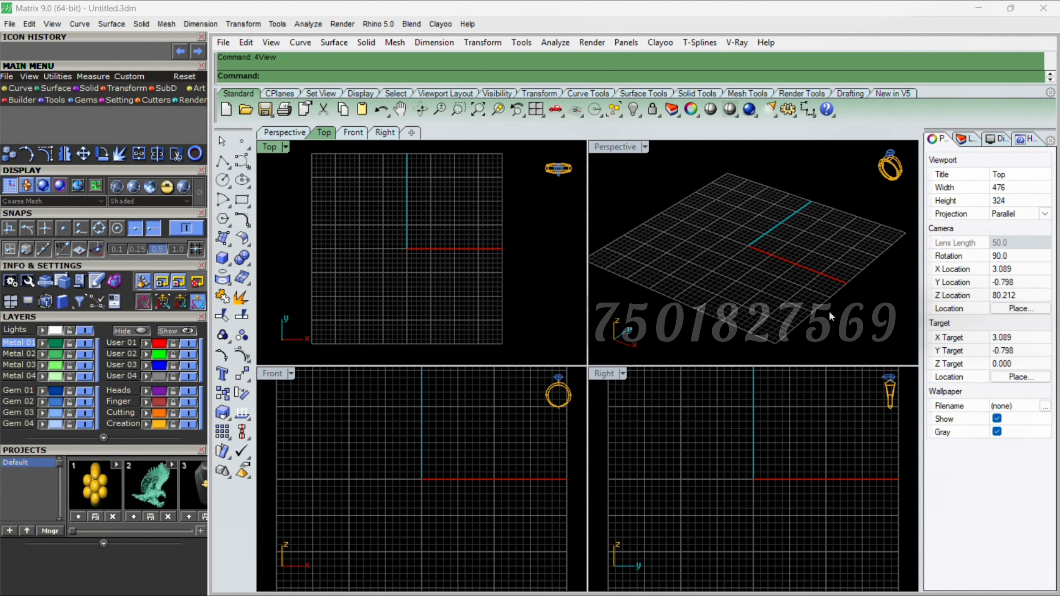
pyautogui.doubleClick(275, 153)
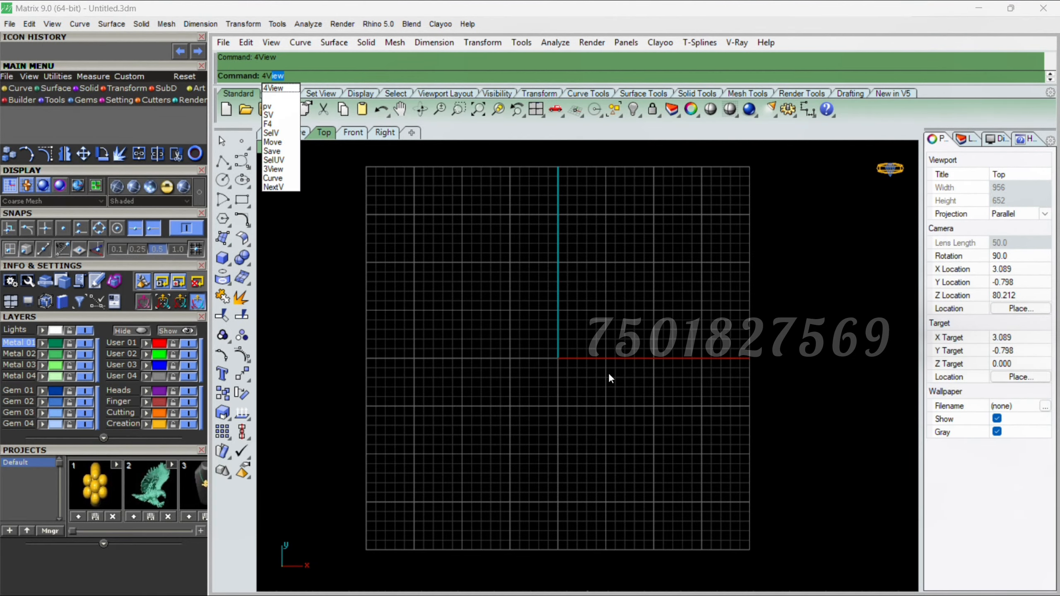
pyautogui.press('Return')
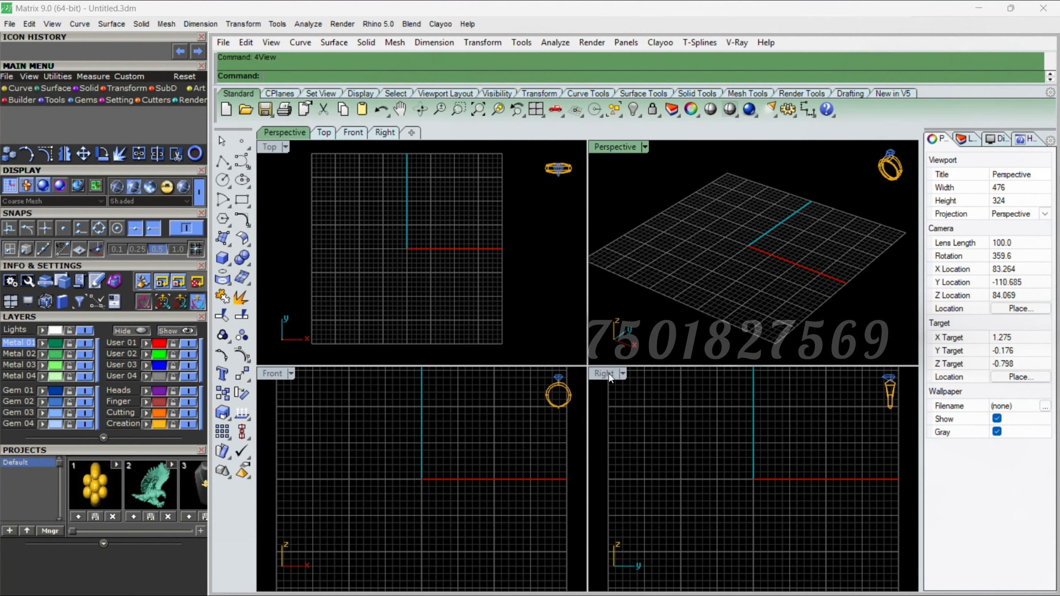
pyautogui.doubleClick(272, 150)
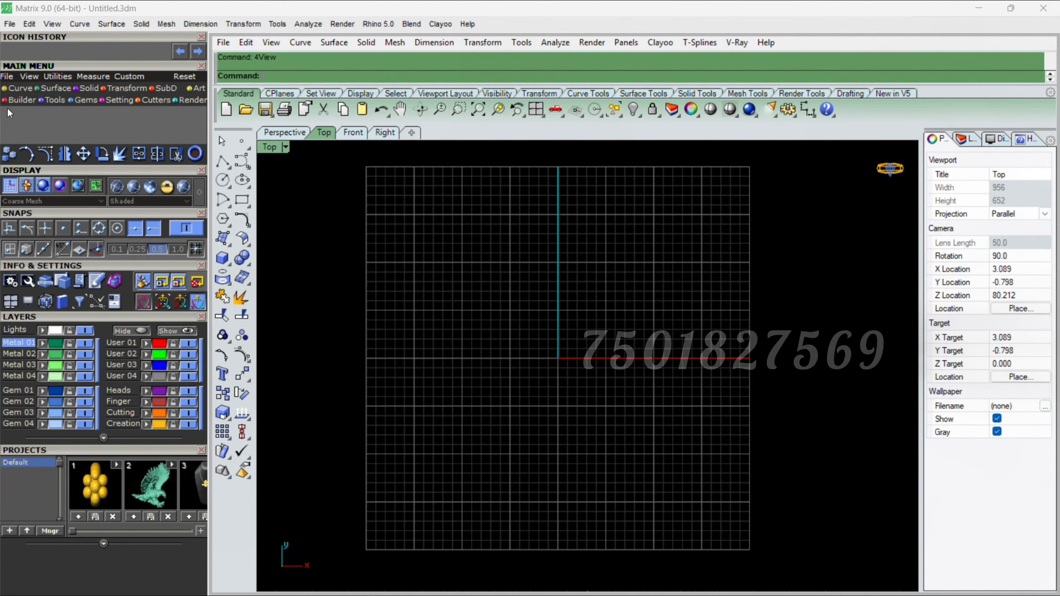
# - Display the Curve tool set for drawing in the Top viewport
pyautogui.click(20, 88)
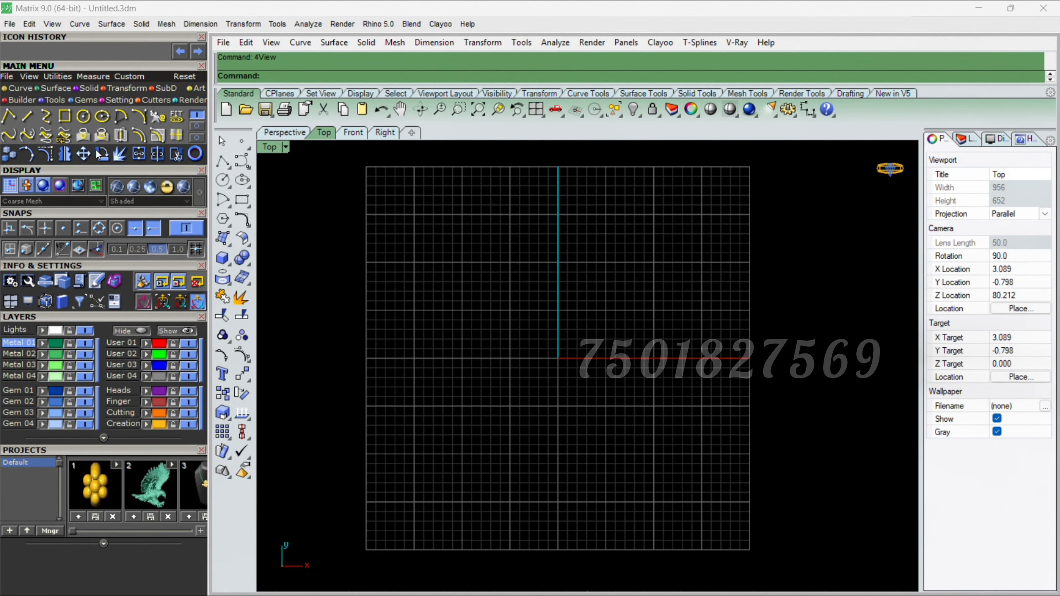
pyautogui.moveTo(488, 220); pyautogui.dragTo(566, 227, button='right')
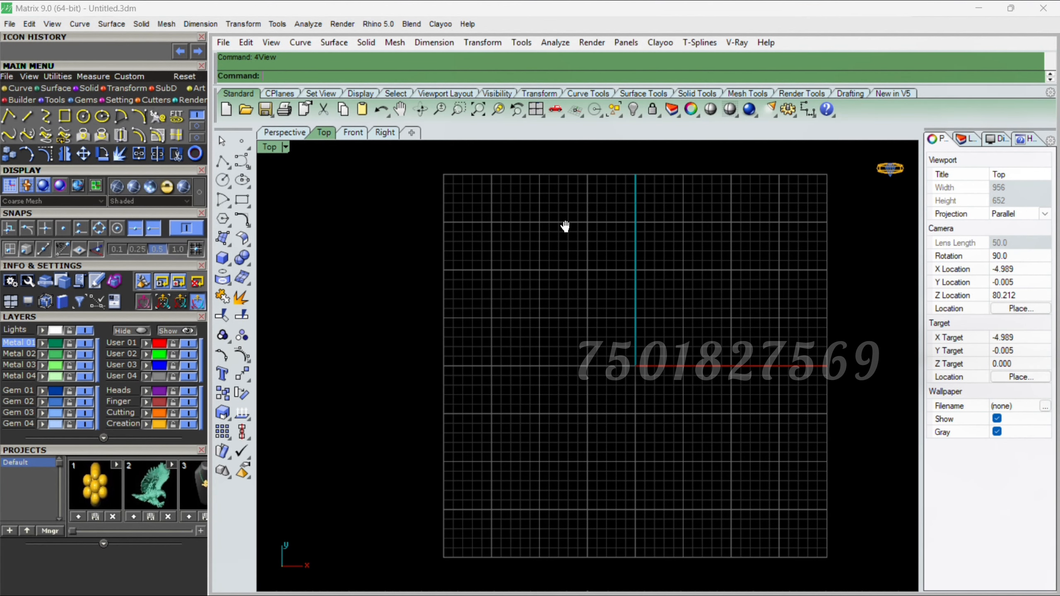
pyautogui.click(9, 116)
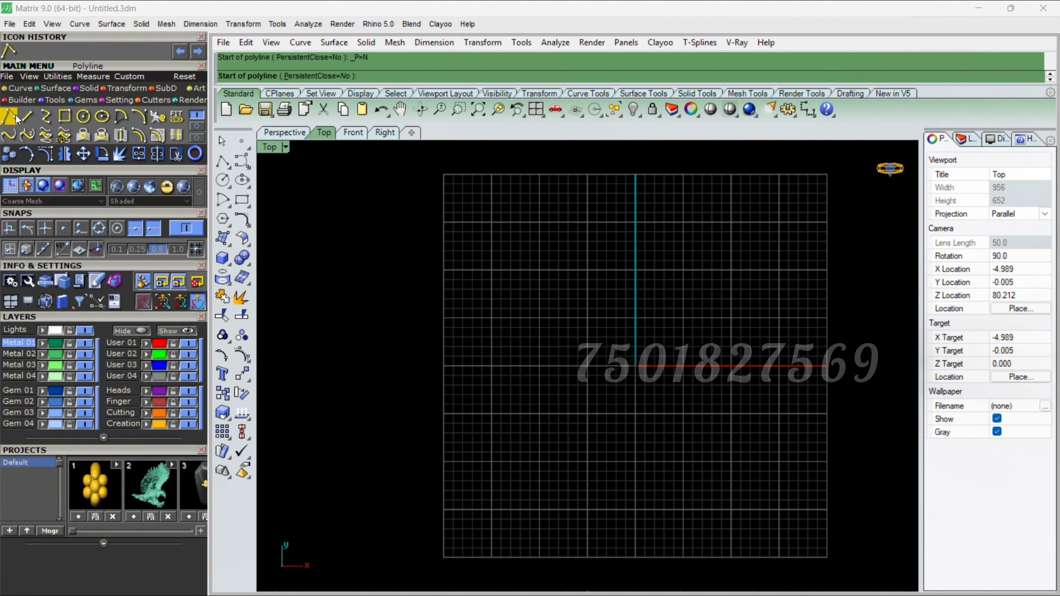
pyautogui.moveTo(415, 344); pyautogui.dragTo(334, 325, button='right')
pyautogui.click(315, 326)
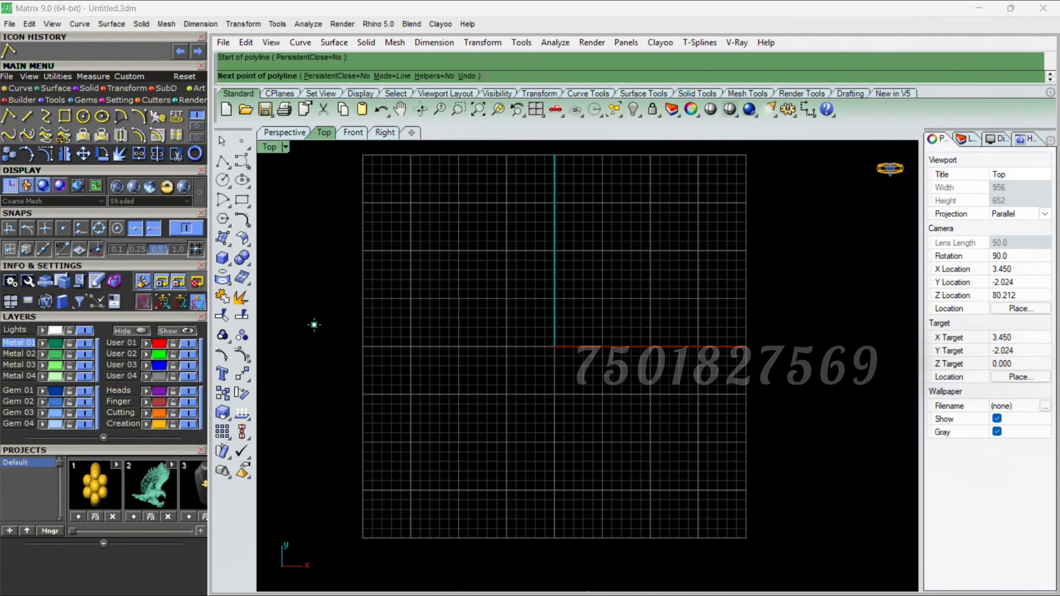
pyautogui.press('Escape')
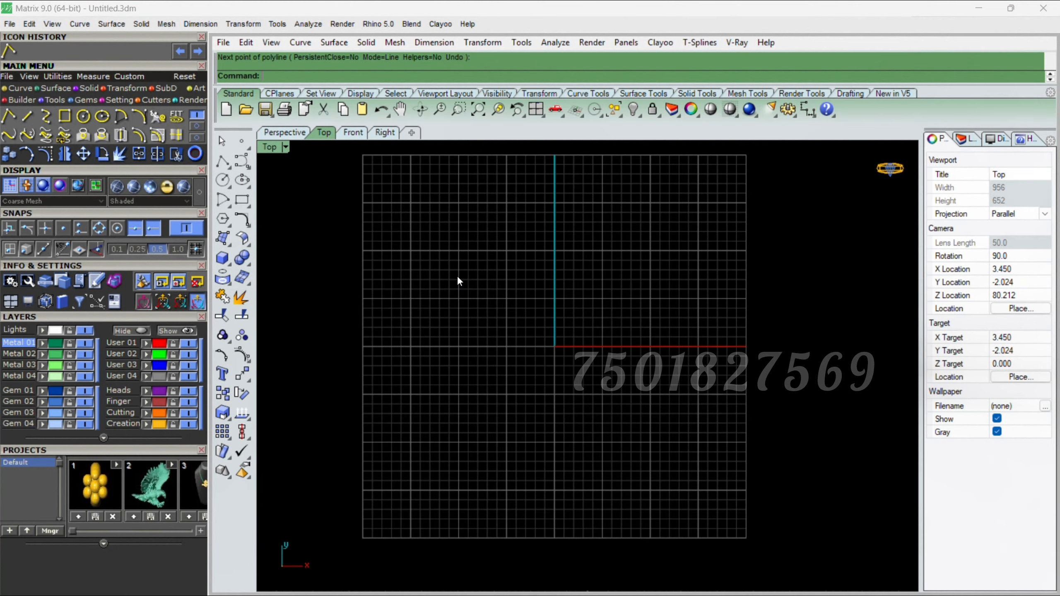
# - Hide the Top viewport's construction grid and show it again, twice in a row
pyautogui.press('F7')
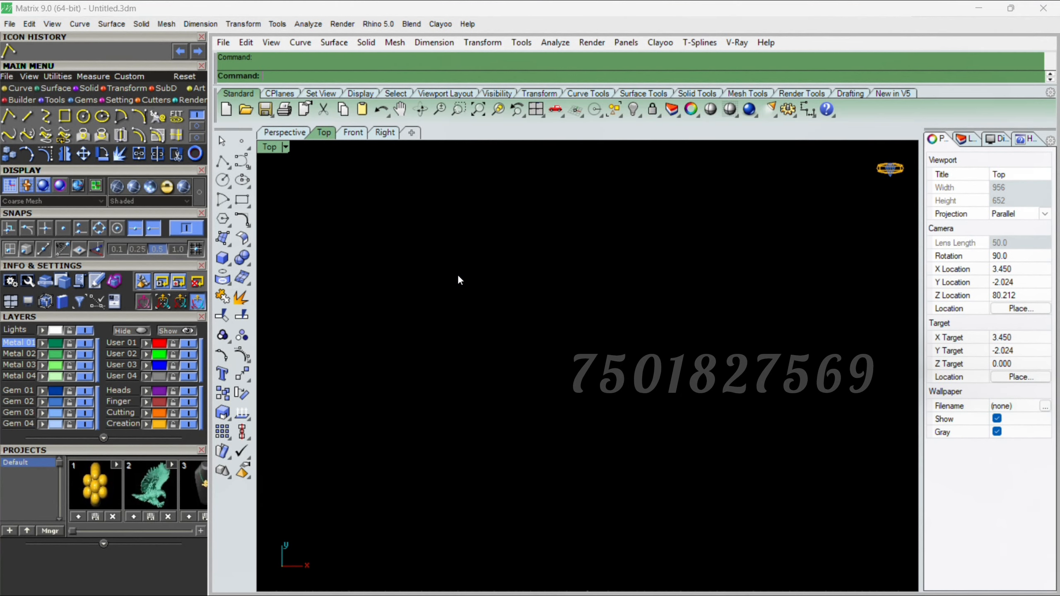
pyautogui.press('F7')
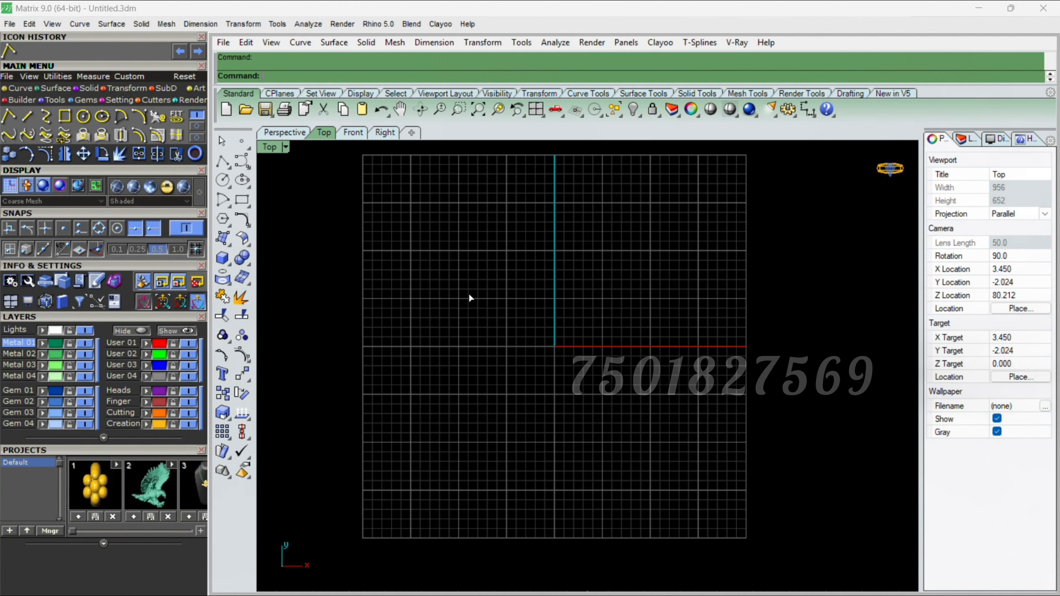
pyautogui.press('F7')
pyautogui.press('F7')
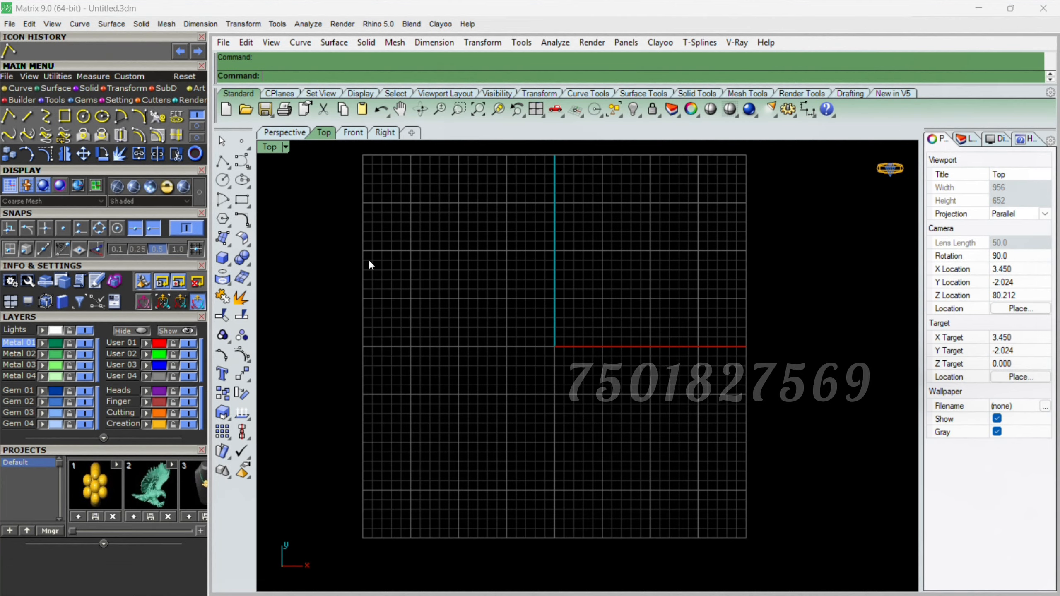
# - Draw a freehand open zigzag polyline of many self-crossing segments over the grid in the Top viewport
pyautogui.click(13, 119)
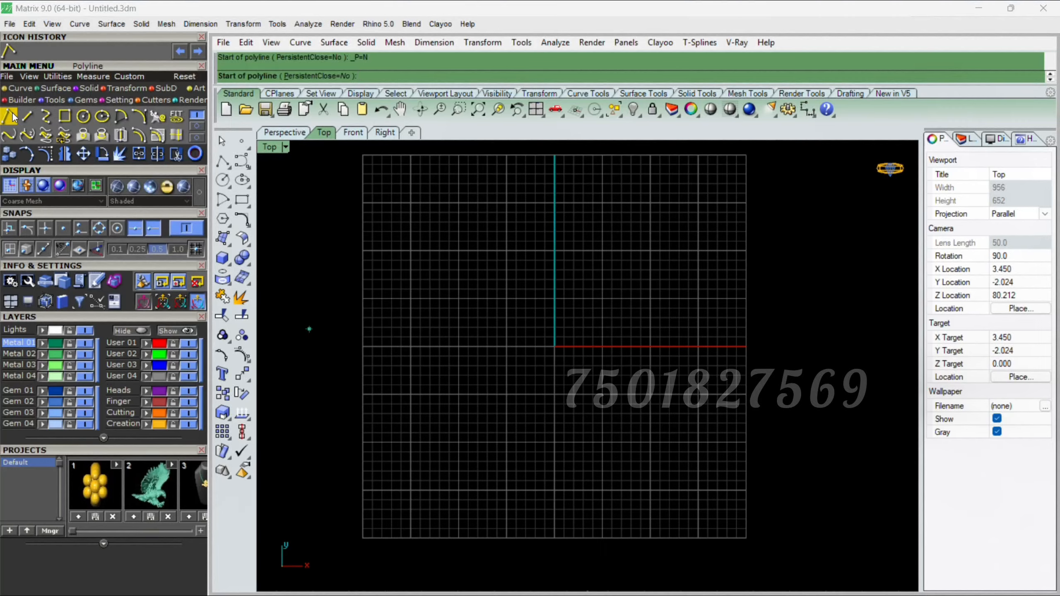
pyautogui.click(336, 348)
pyautogui.click(436, 268)
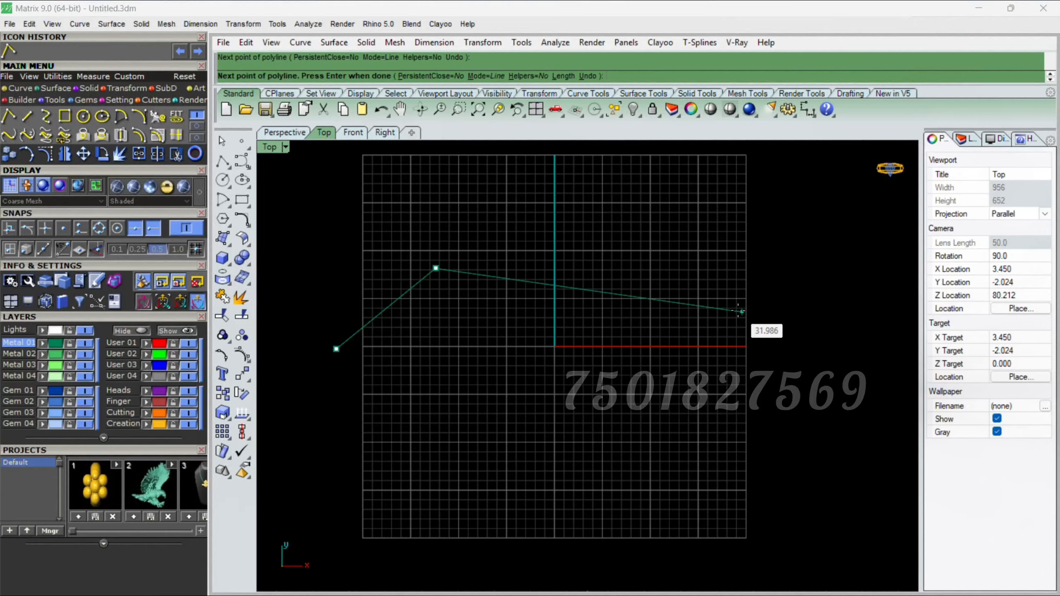
pyautogui.click(737, 310)
pyautogui.click(452, 388)
pyautogui.click(501, 281)
pyautogui.click(631, 175)
pyautogui.click(915, 232)
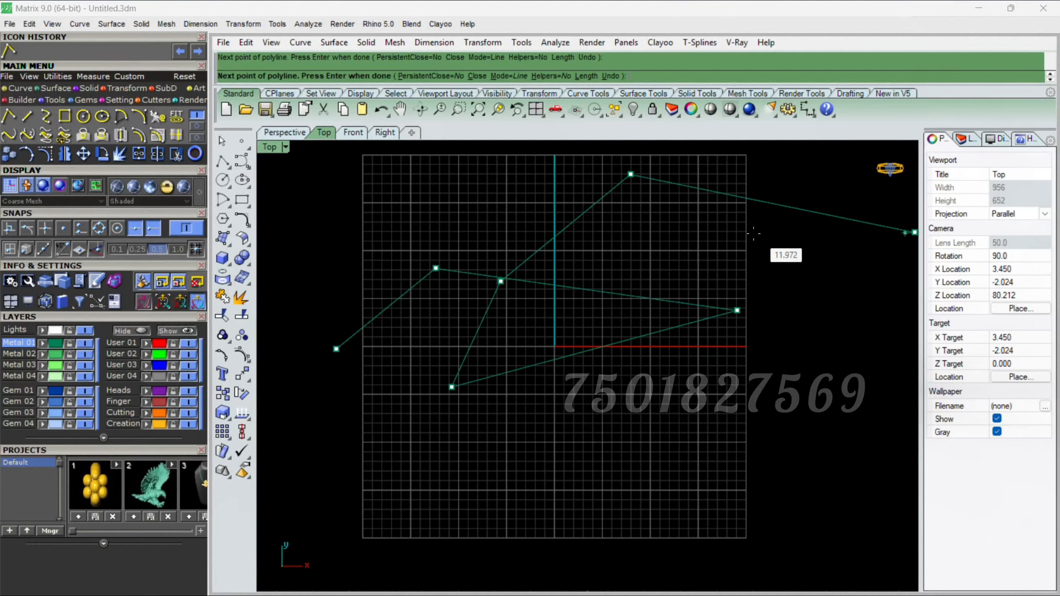
pyautogui.click(751, 235)
pyautogui.click(442, 187)
pyautogui.click(520, 249)
pyautogui.click(703, 292)
pyautogui.click(735, 230)
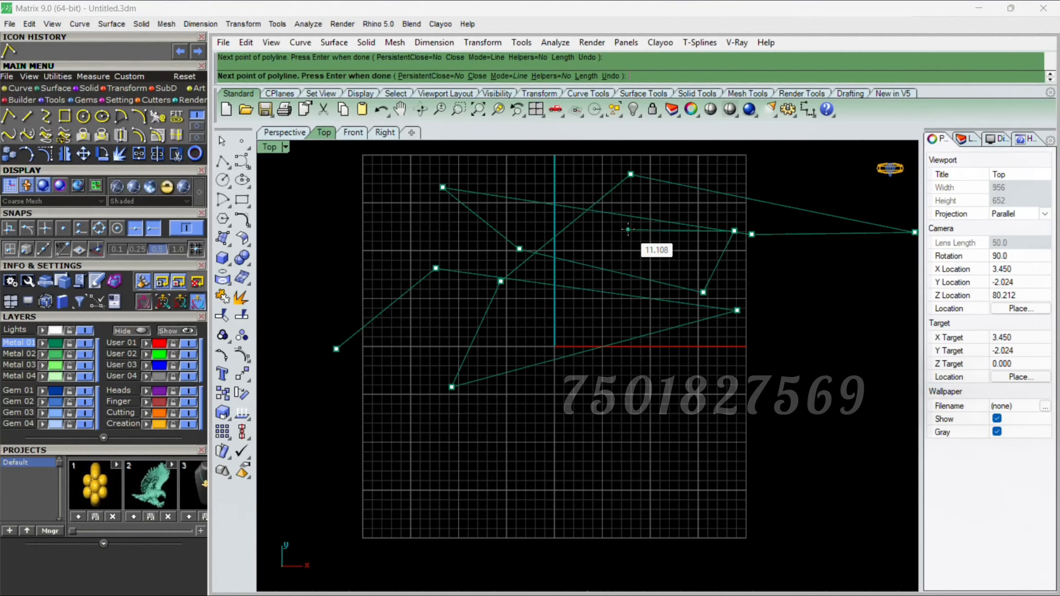
pyautogui.click(629, 230)
pyautogui.click(617, 318)
pyautogui.click(625, 439)
pyautogui.click(533, 412)
pyautogui.click(530, 325)
pyautogui.click(595, 280)
pyautogui.press('Return')
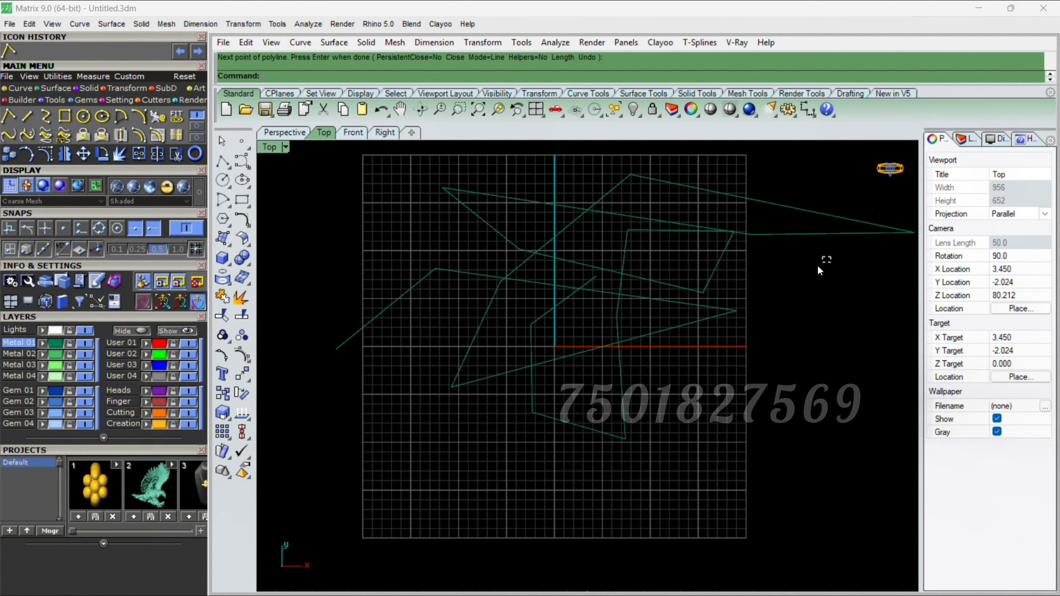
# - Select the entire zigzag polyline with a selection window and delete it from the Top viewport
pyautogui.moveTo(793, 256); pyautogui.dragTo(530, 409)
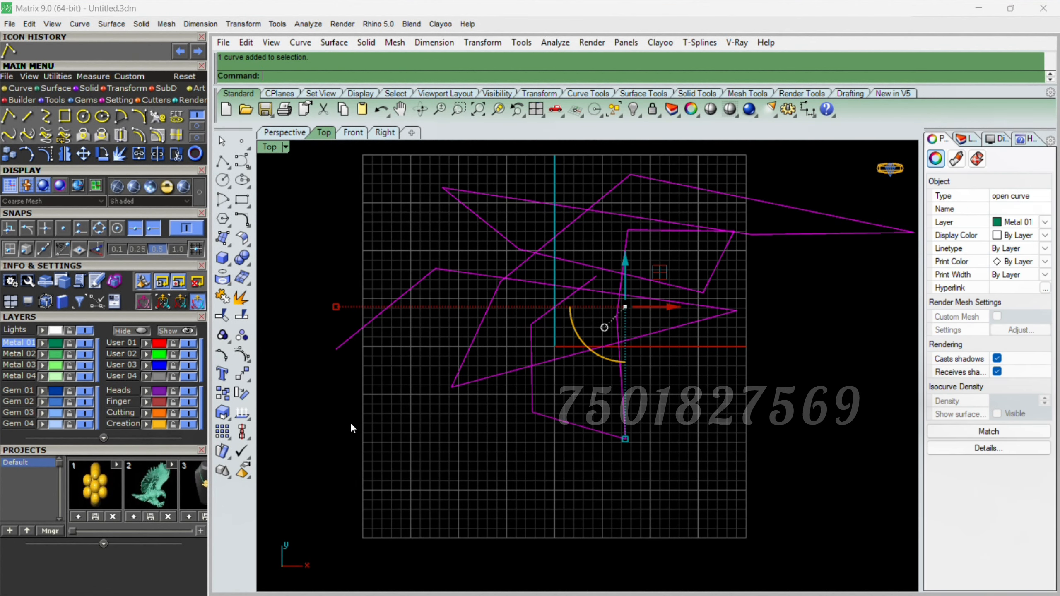
pyautogui.click(665, 462)
pyautogui.scroll(-3, 464, 440)
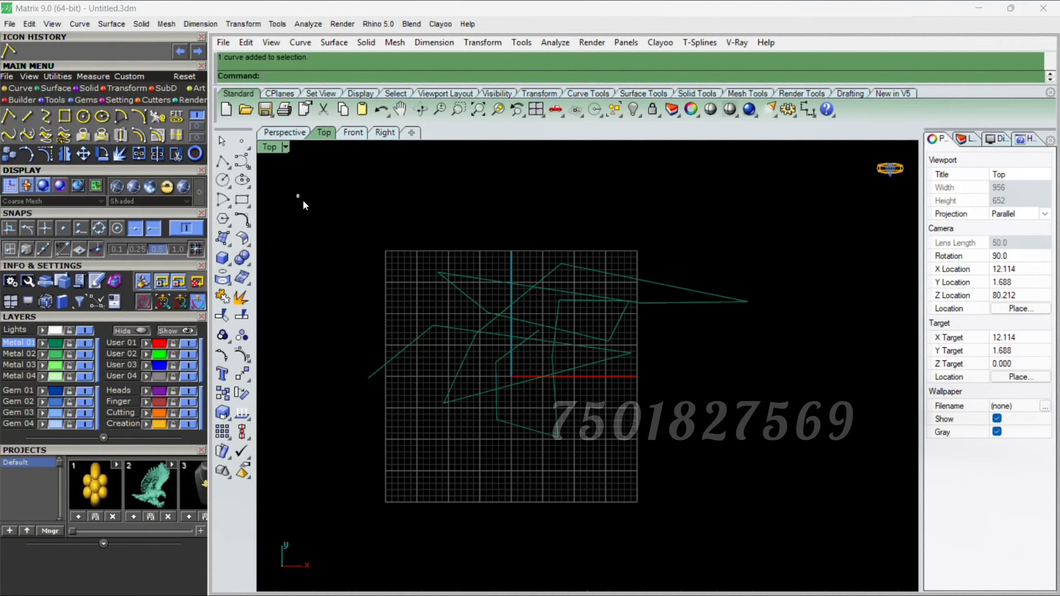
pyautogui.moveTo(297, 194); pyautogui.dragTo(850, 499)
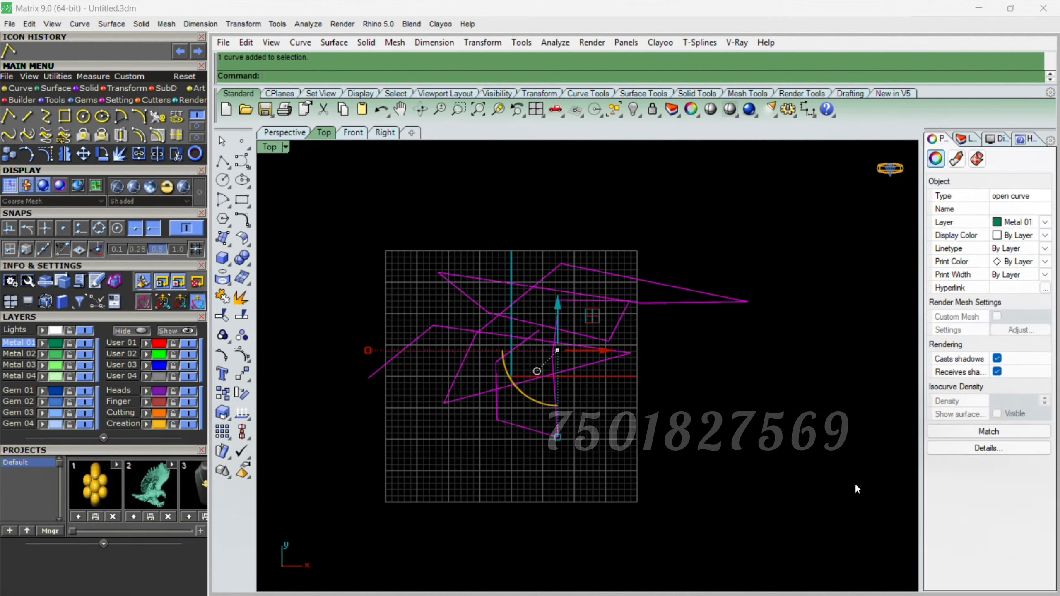
pyautogui.press('Delete')
pyautogui.moveTo(445, 401); pyautogui.dragTo(516, 372, button='right')
pyautogui.scroll(2, 516, 373)
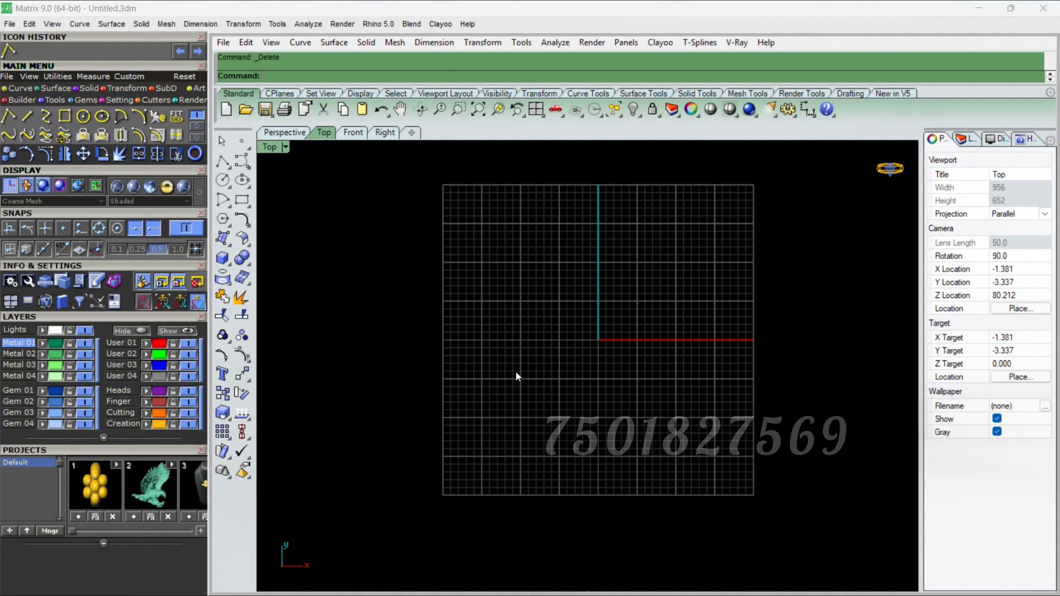
pyautogui.moveTo(366, 283); pyautogui.dragTo(337, 283, button='right')
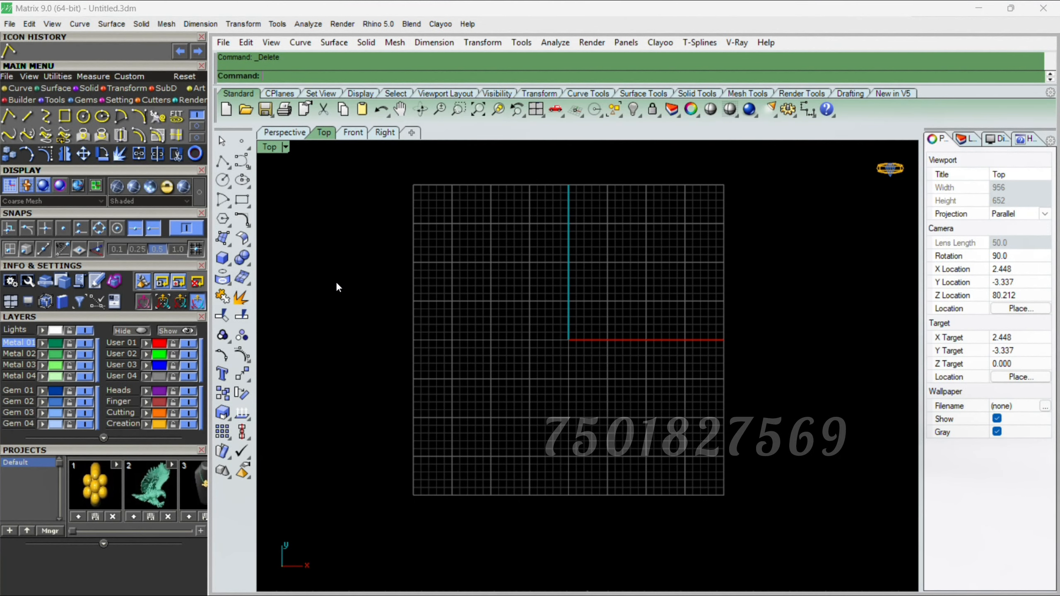
# - Draw two separate single slanted lines in the Top viewport, a short rising one and a long one crossing the whole grid
pyautogui.click(26, 117)
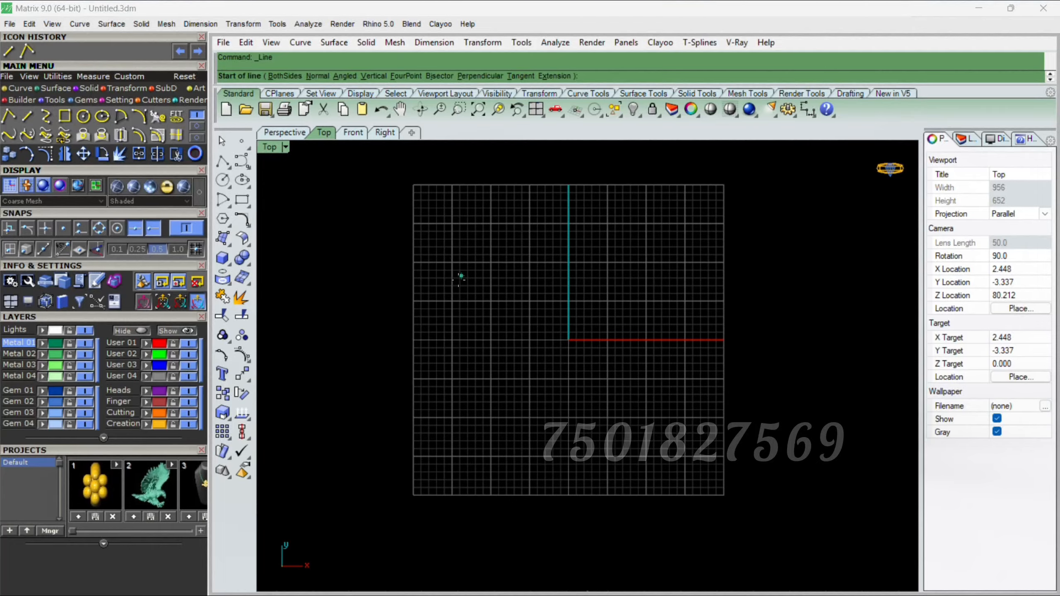
pyautogui.click(324, 356)
pyautogui.click(513, 285)
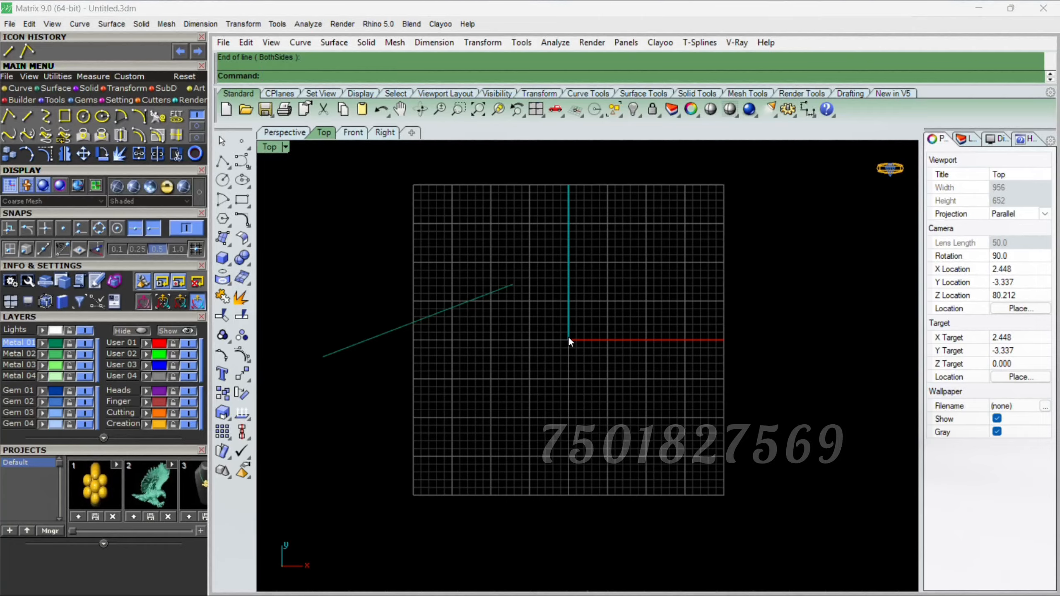
pyautogui.press('Return')
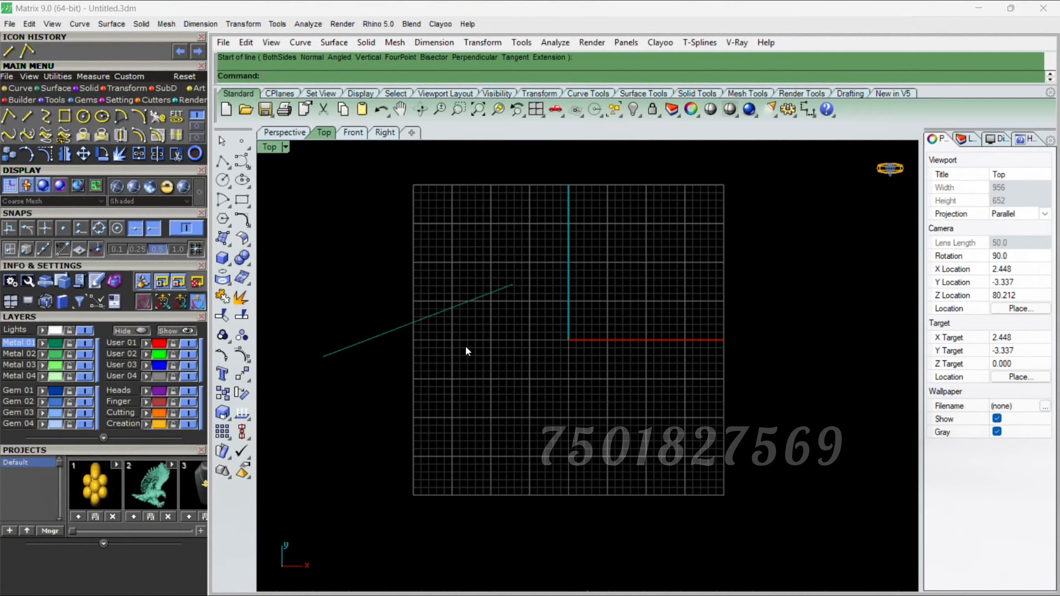
pyautogui.click(27, 135)
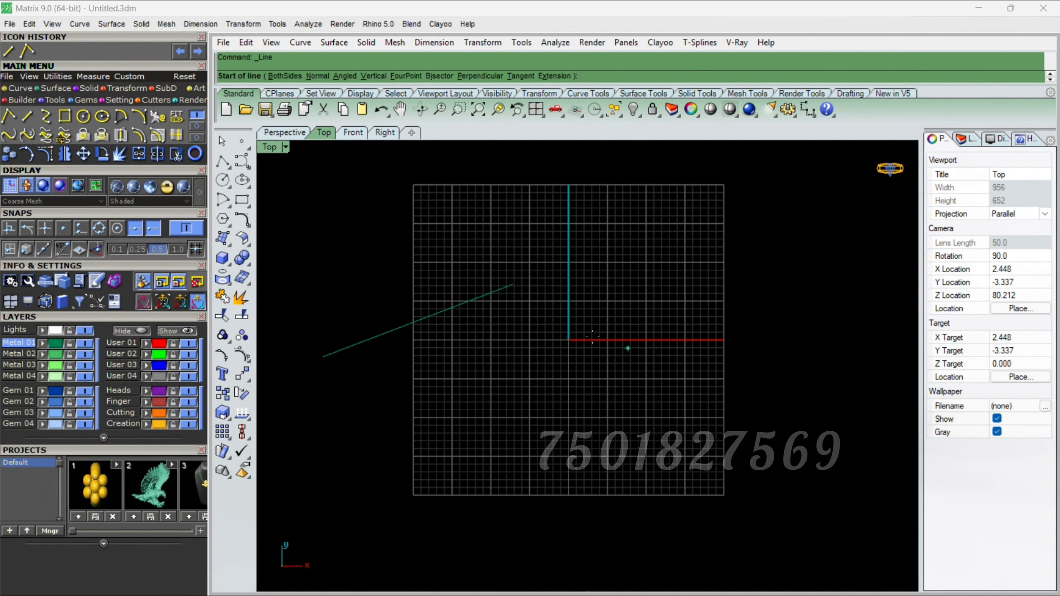
pyautogui.click(383, 256)
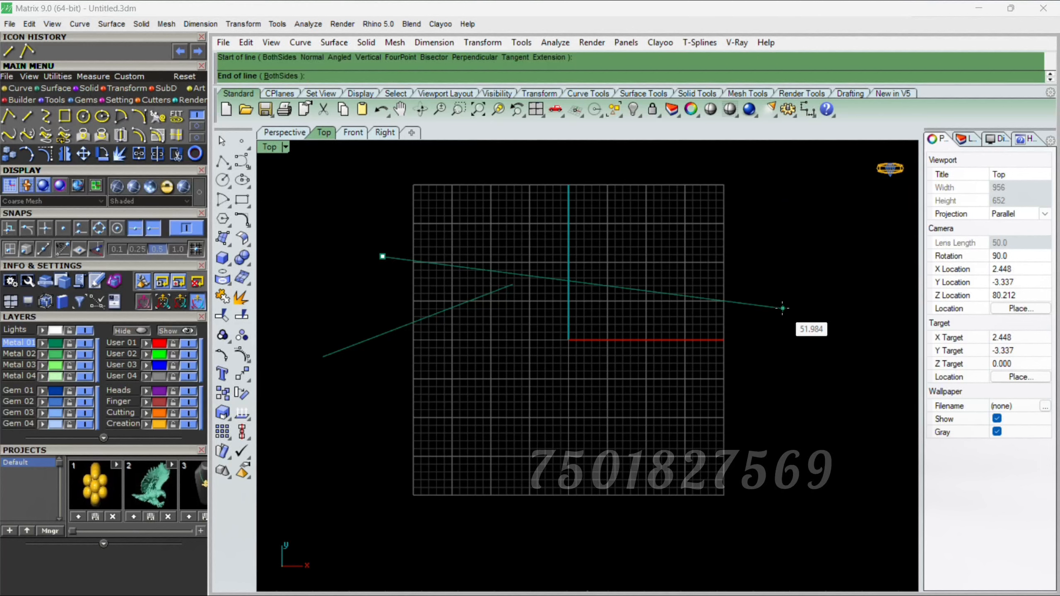
pyautogui.press('shift')
pyautogui.click(799, 288)
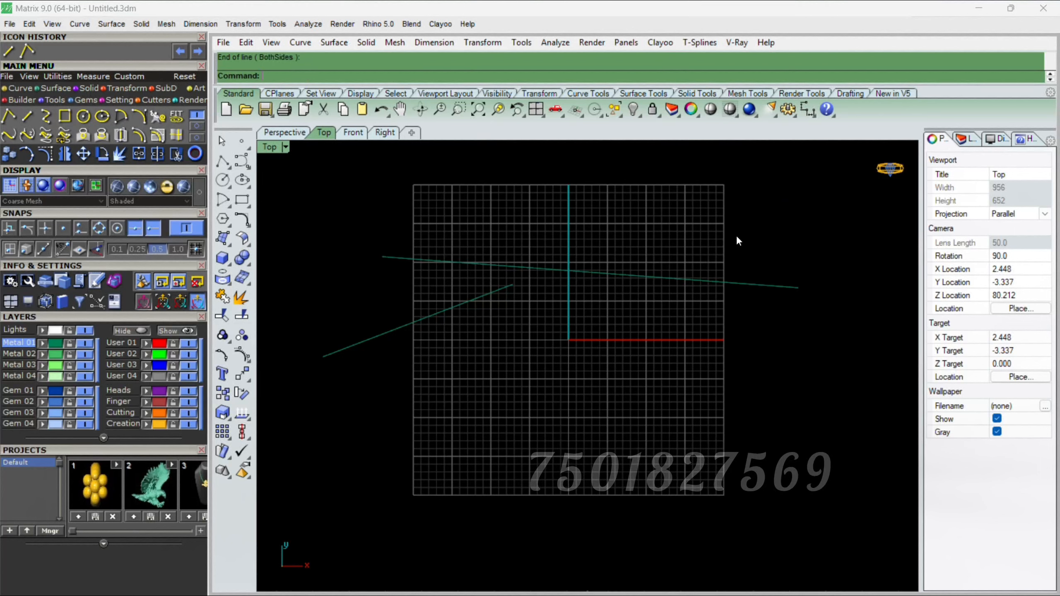
# - Select both slanted lines with a crossing window and delete them
pyautogui.moveTo(737, 238); pyautogui.dragTo(378, 369)
pyautogui.press('Delete')
pyautogui.press('Delete')
# - Draw a straight horizontal single line above the X axis, spanning past both sides of the grid
pyautogui.rightClick(373, 250)
pyautogui.click(363, 271)
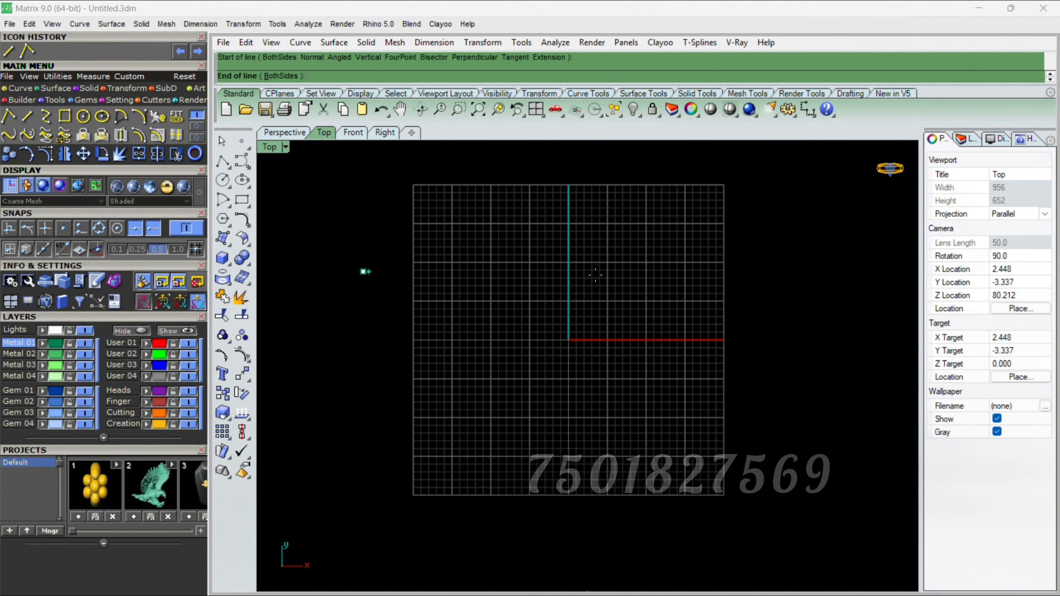
pyautogui.keyDown('shift'); pyautogui.click(811, 281); pyautogui.keyUp('shift')
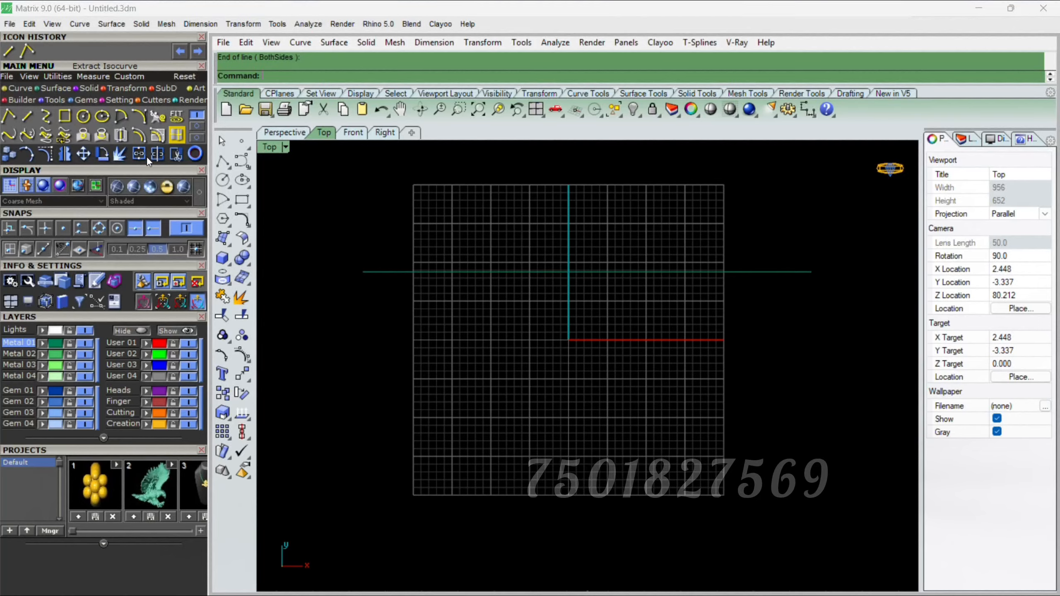
pyautogui.click(26, 121)
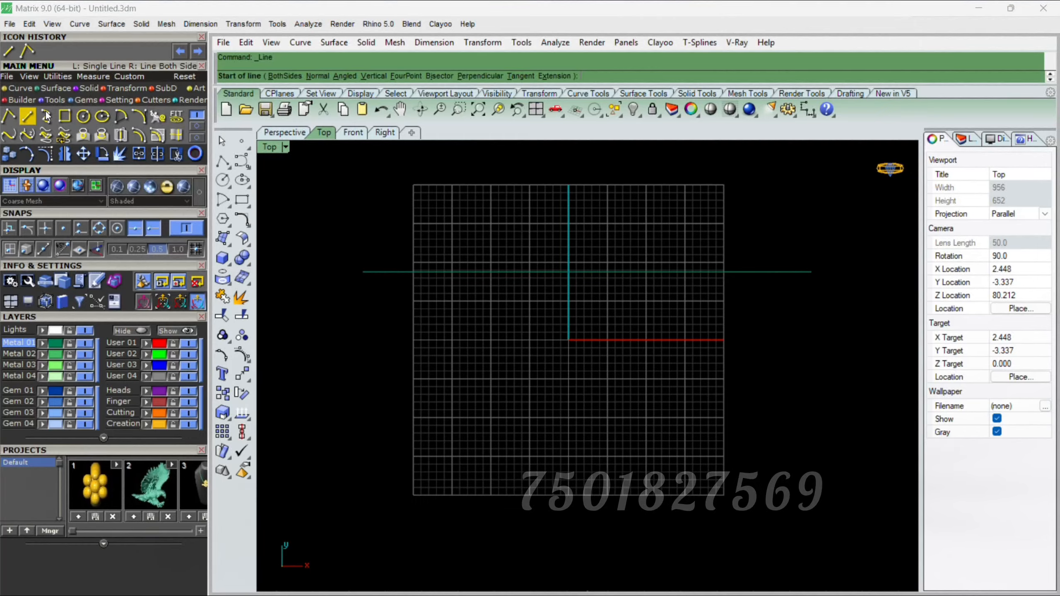
pyautogui.click(511, 195)
pyautogui.press('Escape')
# - Delete the horizontal line and draw a new horizontal single line slightly lower, about 51 units long, spanning past both sides of the grid
pyautogui.moveTo(536, 194); pyautogui.dragTo(480, 319)
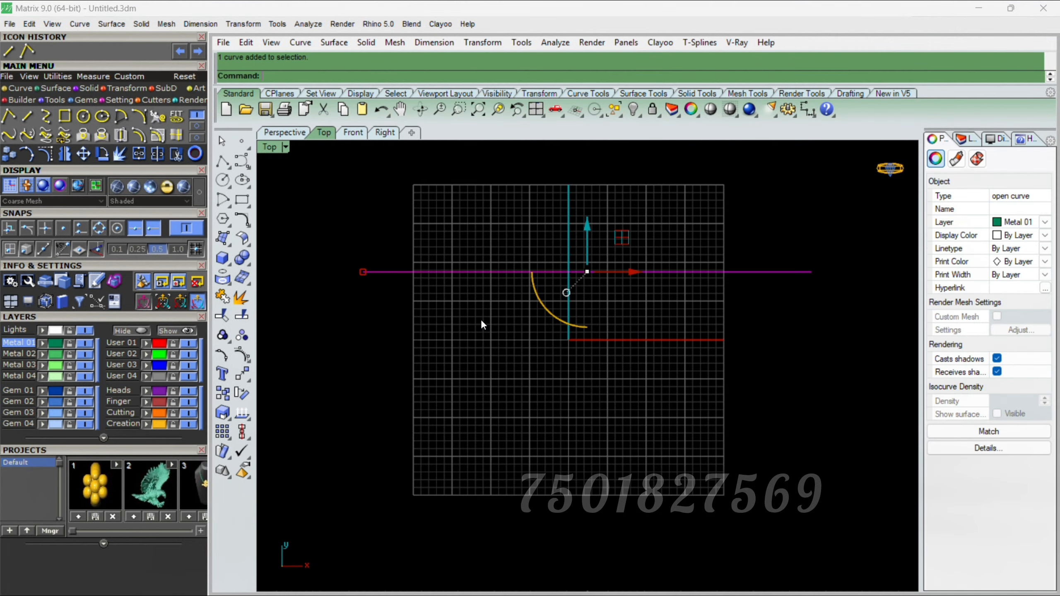
pyautogui.press('Delete')
pyautogui.rightClick(366, 280)
pyautogui.click(364, 281)
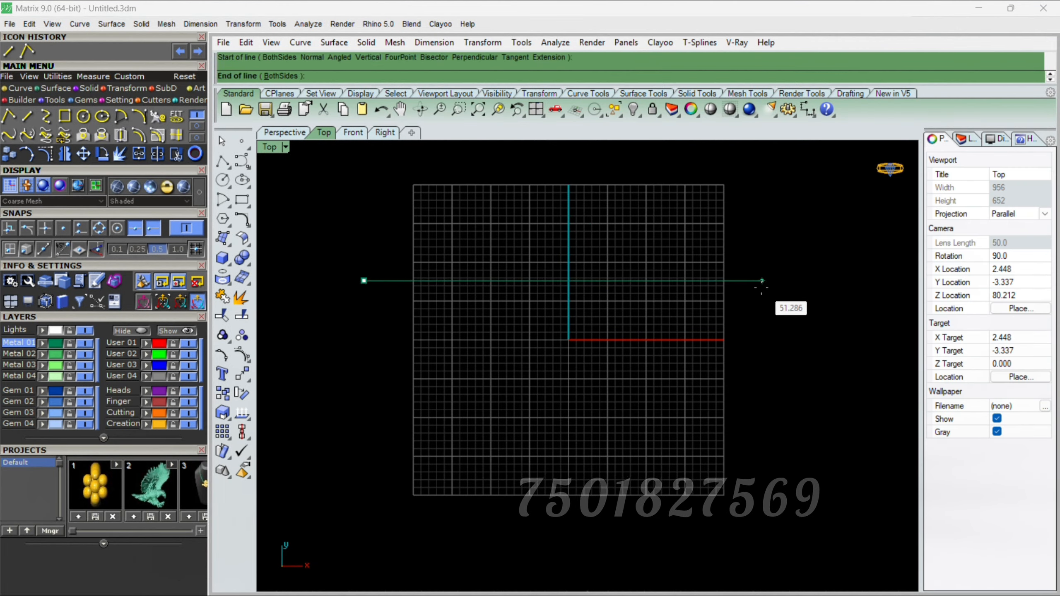
pyautogui.click(762, 288)
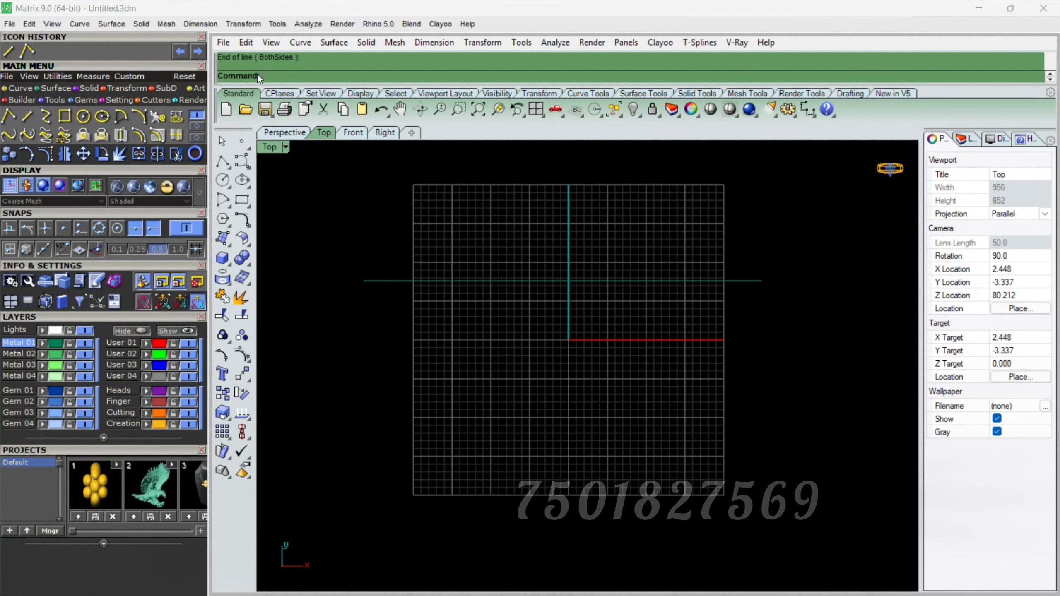
# - Draw three more nearly horizontal single lines across the grid, one above the existing line and two below it
pyautogui.rightClick(513, 256)
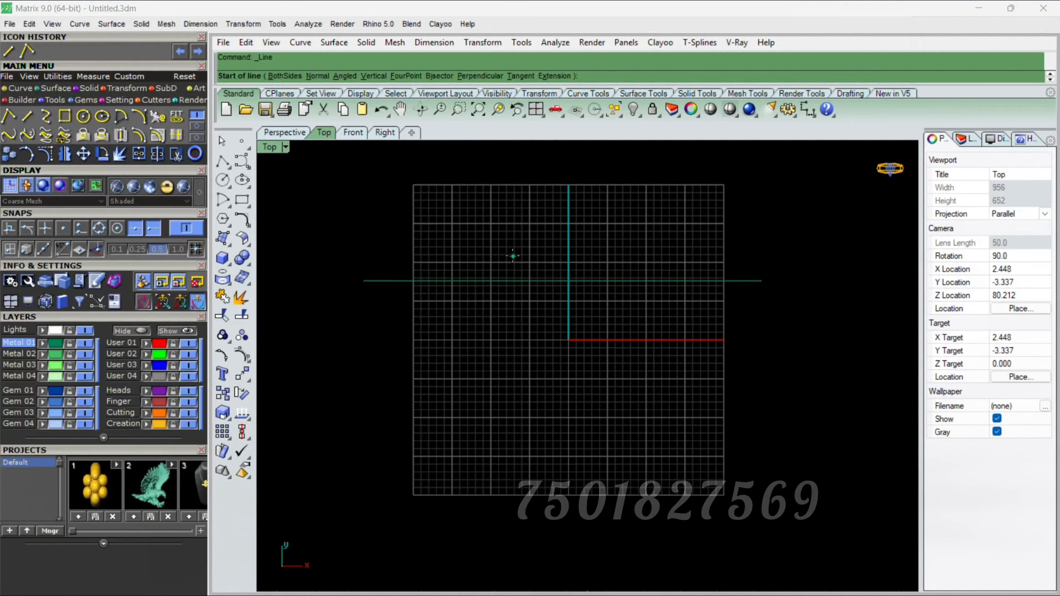
pyautogui.press('Escape')
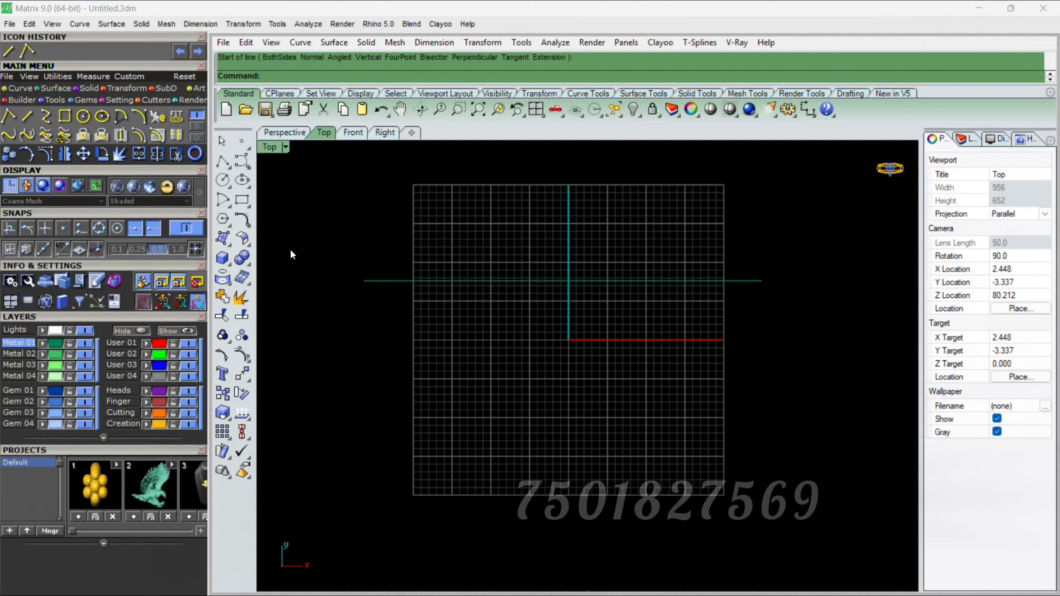
pyautogui.click(24, 119)
pyautogui.click(364, 241)
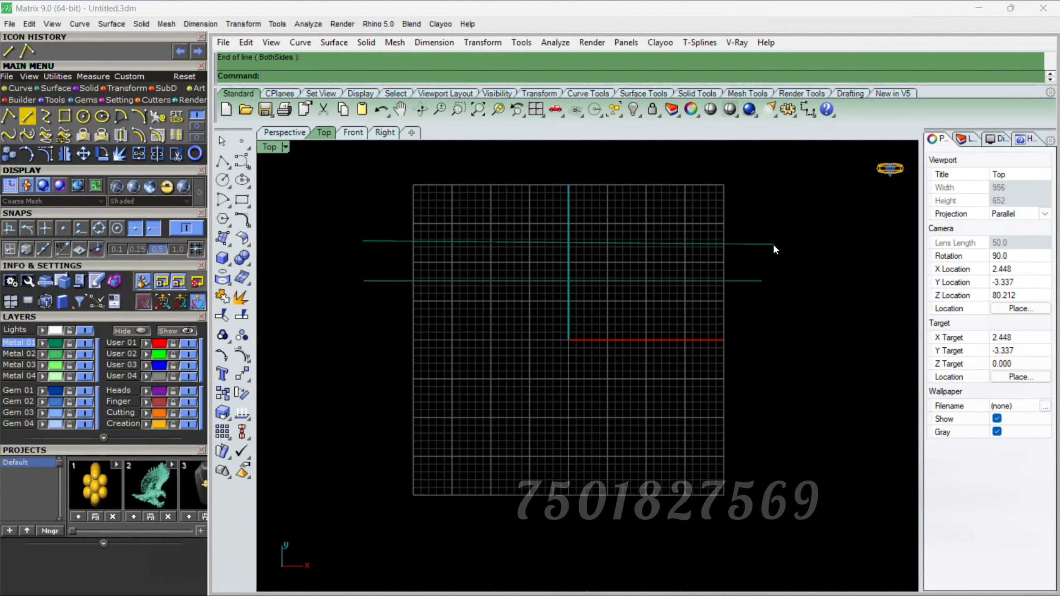
pyautogui.click(25, 120)
pyautogui.click(324, 357)
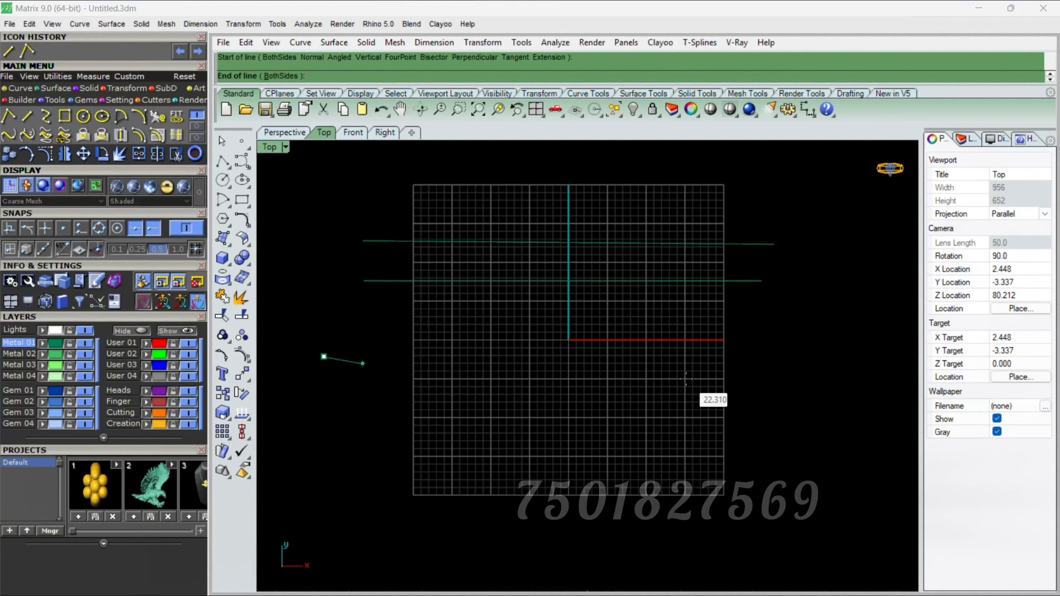
pyautogui.click(806, 362)
pyautogui.rightClick(805, 363)
pyautogui.click(330, 322)
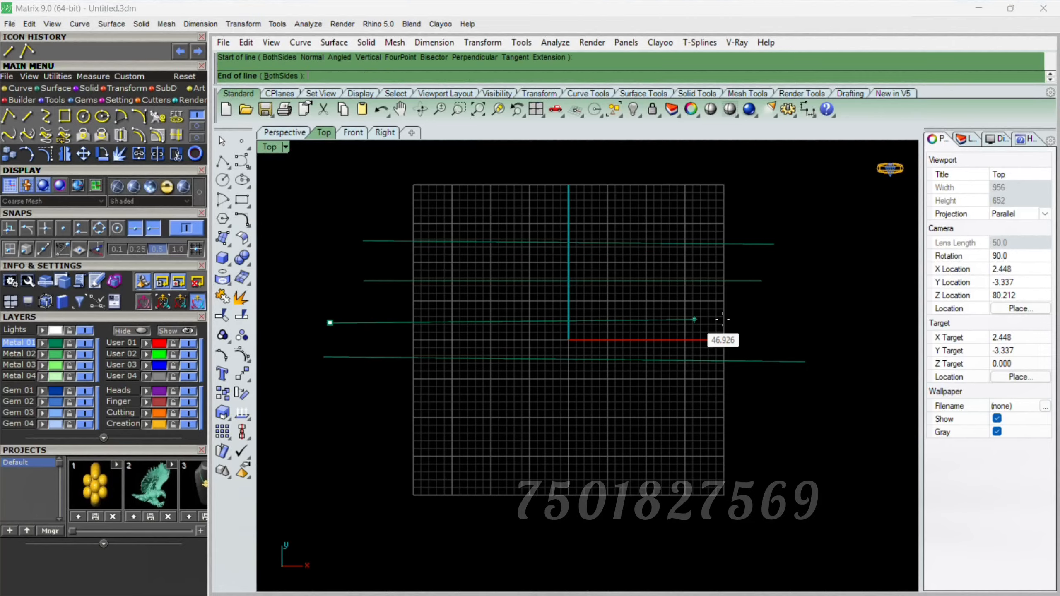
pyautogui.click(817, 314)
# - Select all four nearly horizontal lines with a crossing window and delete them
pyautogui.moveTo(624, 155); pyautogui.dragTo(454, 467)
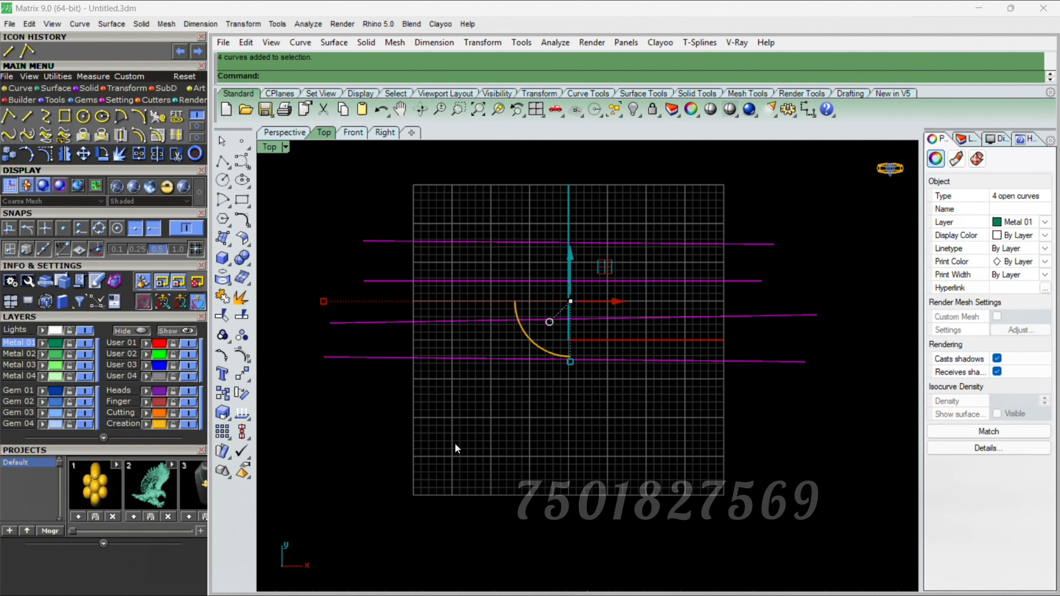
pyautogui.click(737, 191)
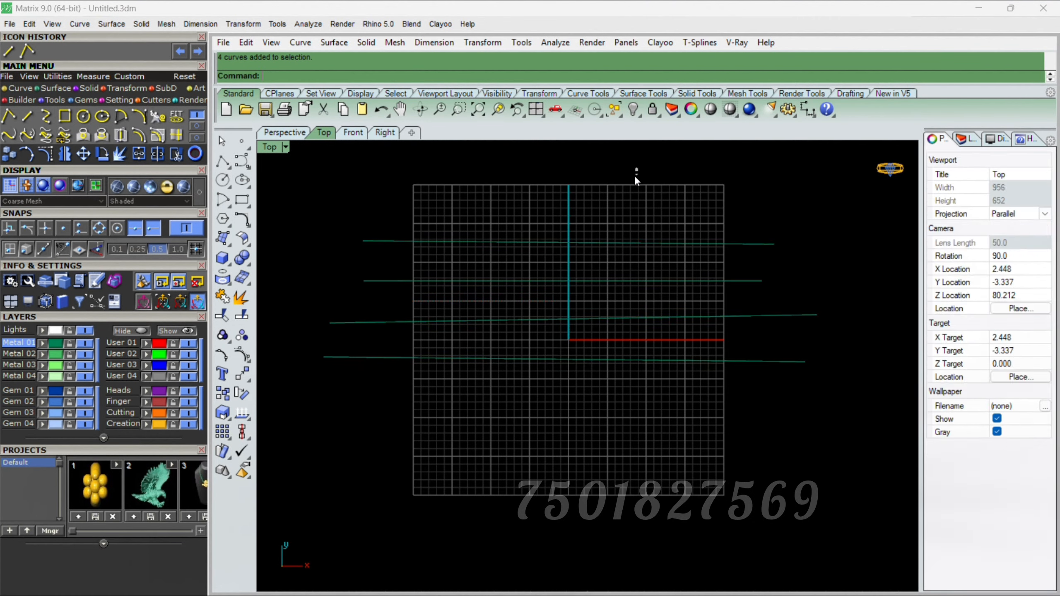
pyautogui.moveTo(638, 168); pyautogui.dragTo(569, 355)
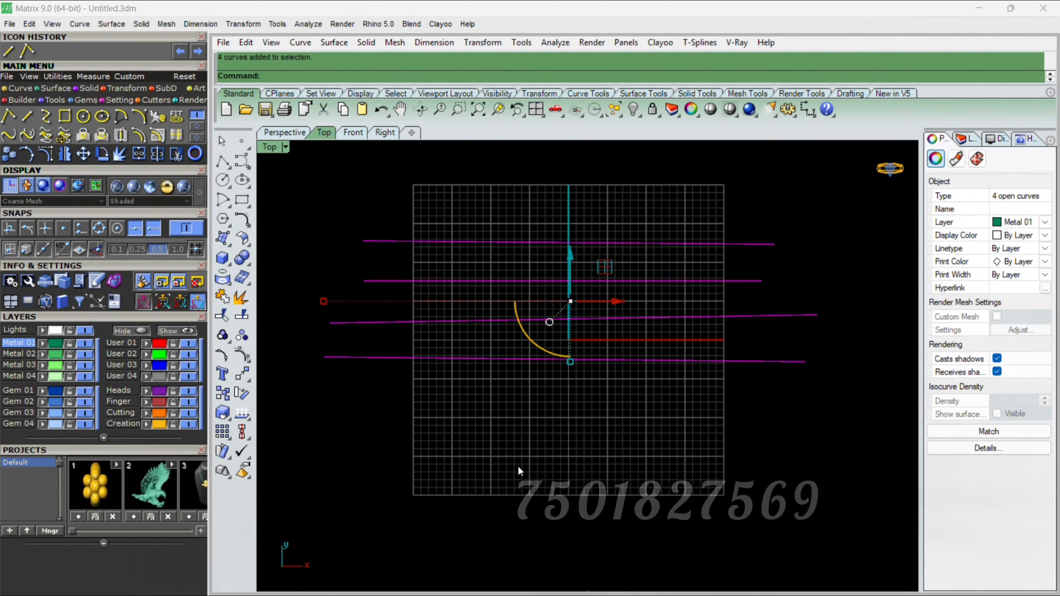
pyautogui.click(595, 223)
pyautogui.moveTo(583, 244); pyautogui.dragTo(549, 403)
pyautogui.press('Delete')
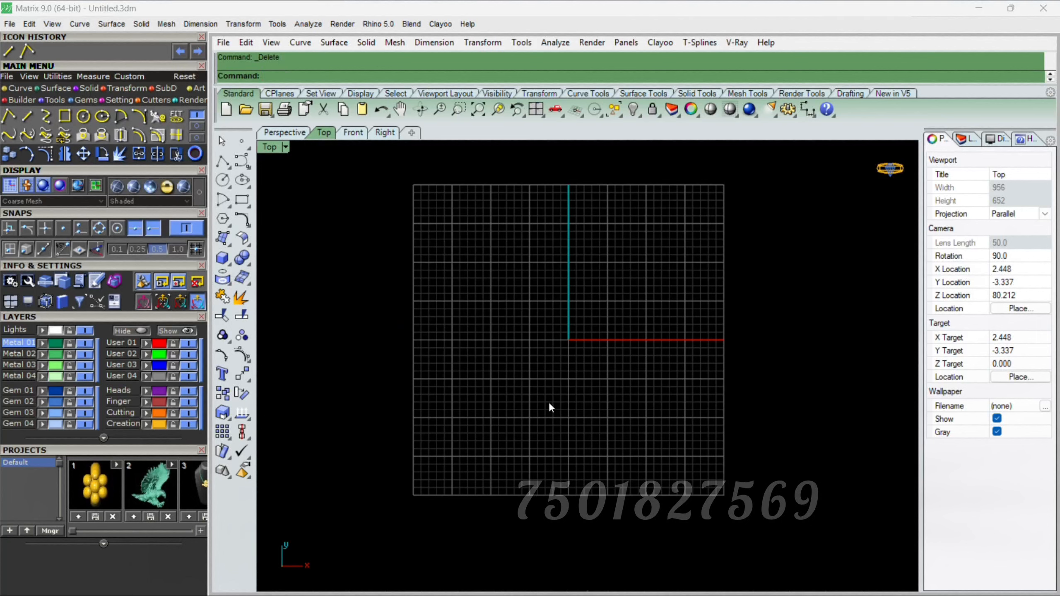
# - Toggle the Top viewport's grid display off and on several times, ending with the grid hidden
pyautogui.press('F7')
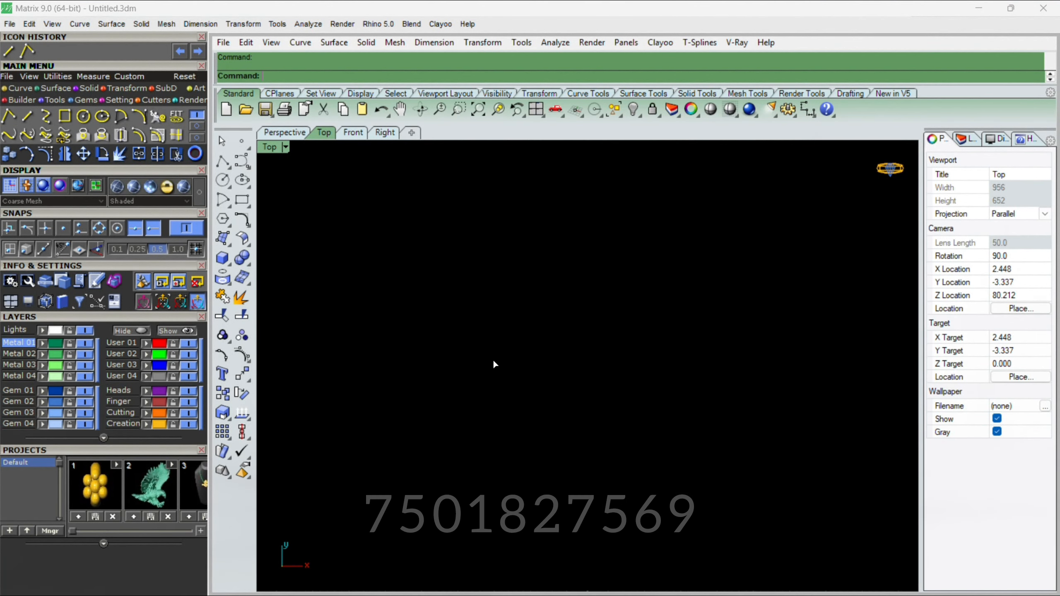
pyautogui.press('F7')
pyautogui.press('F7')
pyautogui.press('F7')
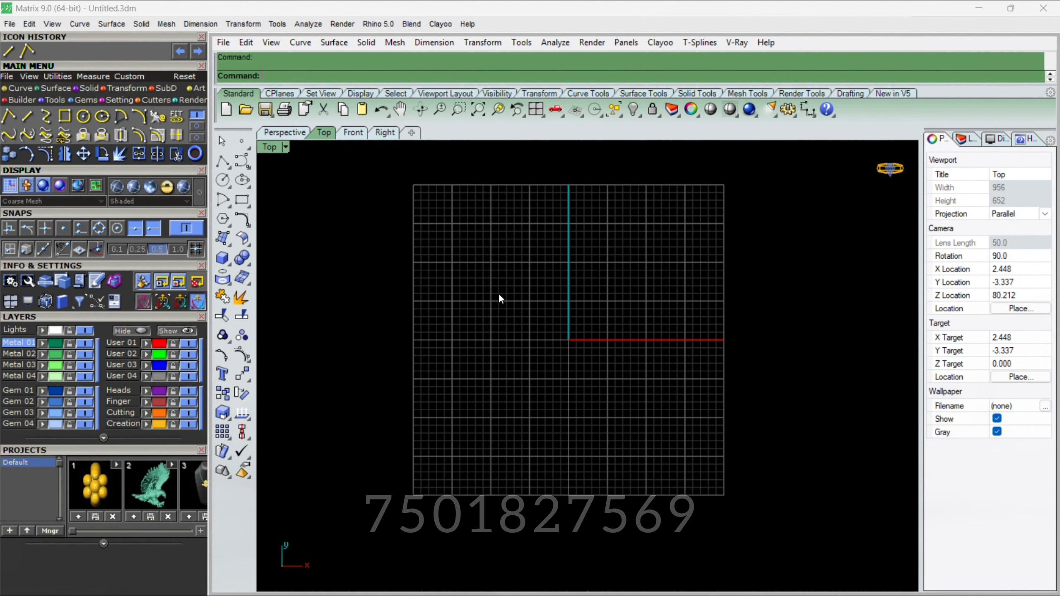
pyautogui.press('F7')
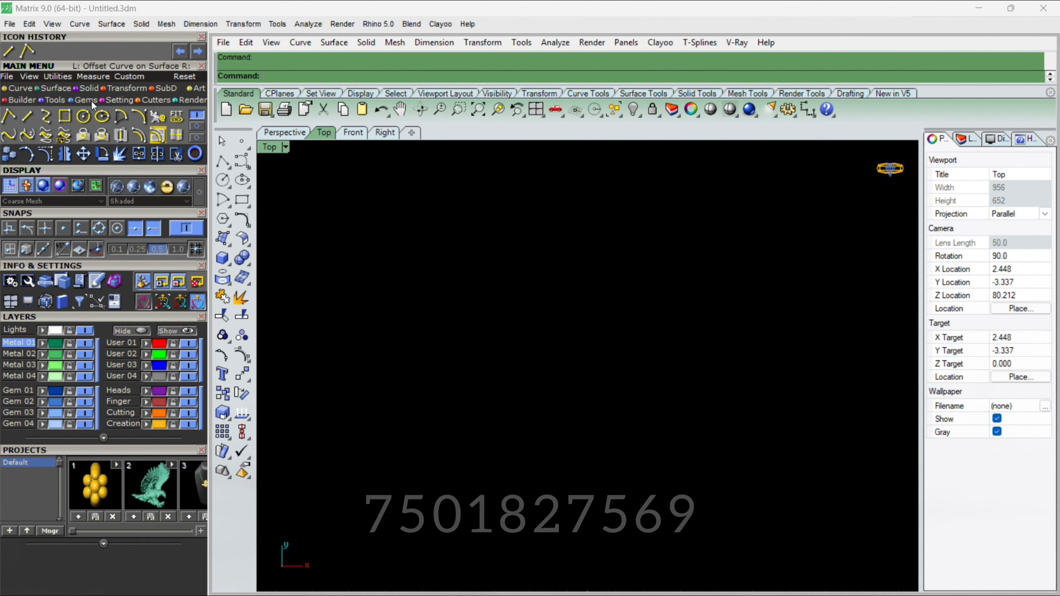
# - Draw an inward-winding spiral with the Interp Curve tool through eleven points, and delete it
pyautogui.click(48, 120)
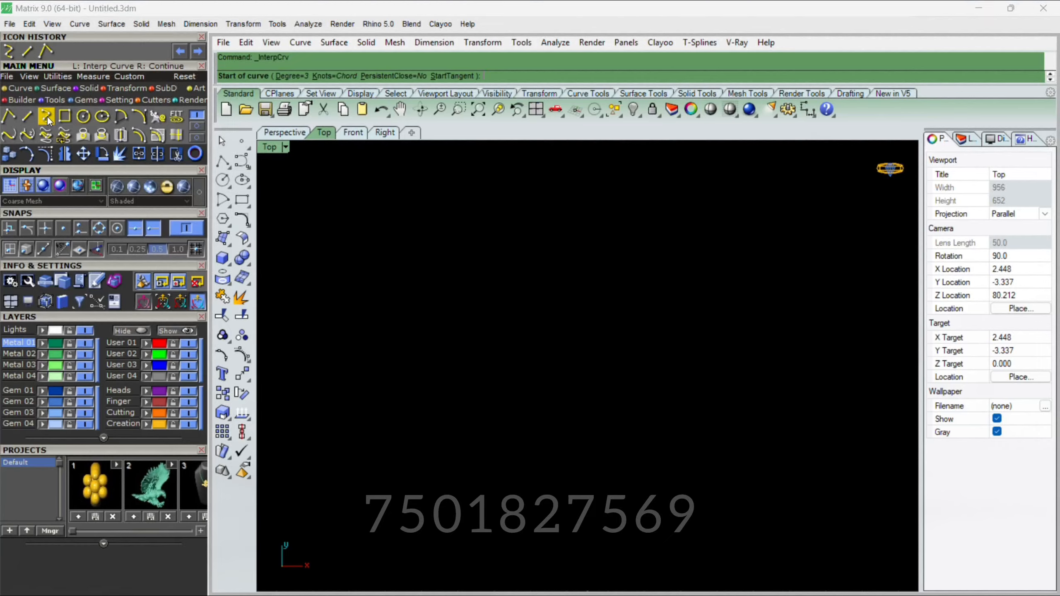
pyautogui.click(369, 379)
pyautogui.click(392, 329)
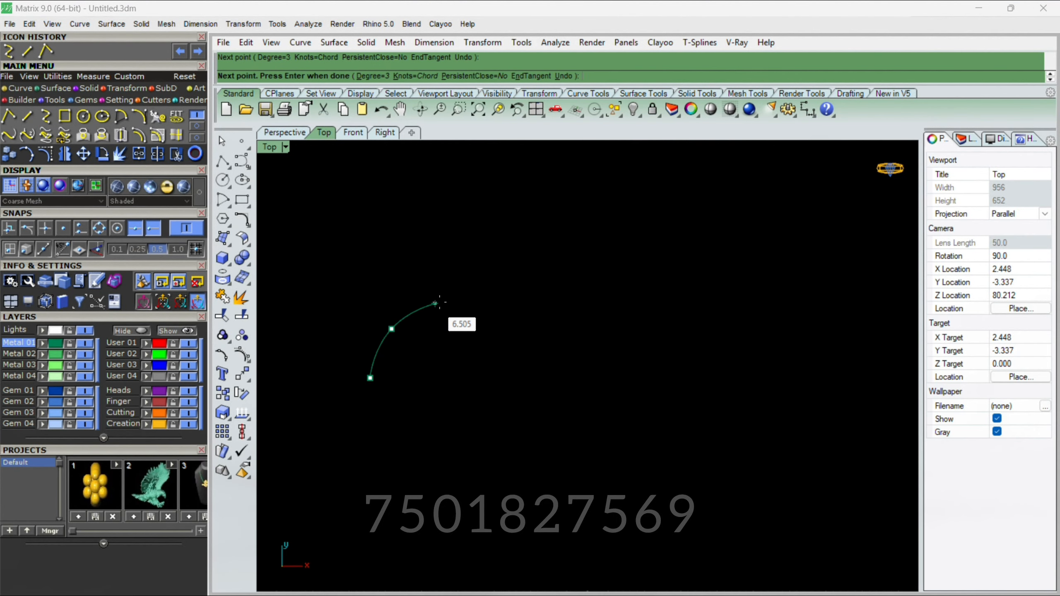
pyautogui.click(441, 302)
pyautogui.click(583, 389)
pyautogui.click(573, 419)
pyautogui.click(484, 450)
pyautogui.click(451, 383)
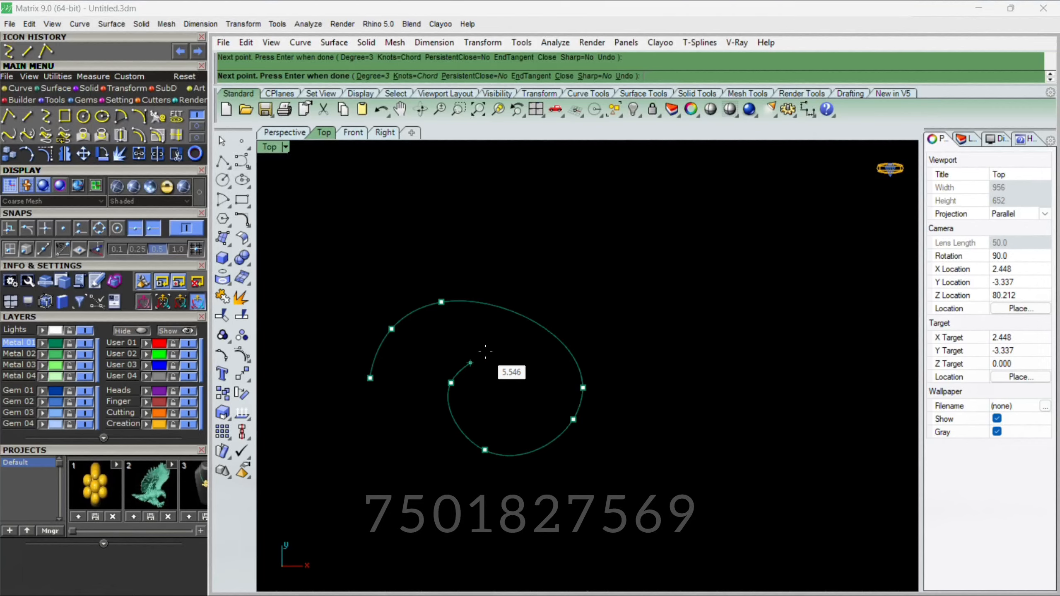
pyautogui.click(494, 348)
pyautogui.click(537, 407)
pyautogui.click(498, 406)
pyautogui.click(501, 384)
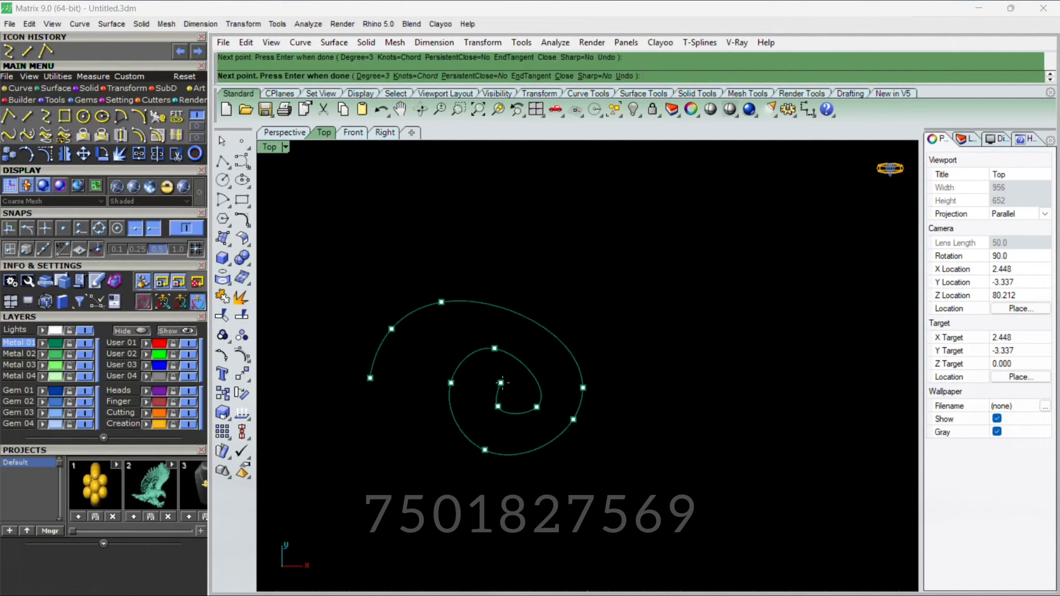
pyautogui.rightClick(501, 382)
pyautogui.moveTo(705, 280); pyautogui.dragTo(346, 418)
pyautogui.press('Delete')
# - Draw a larger interpolated spiral with an extra inner turn in the Top viewport, and delete it
pyautogui.press('Return')
pyautogui.click(380, 400)
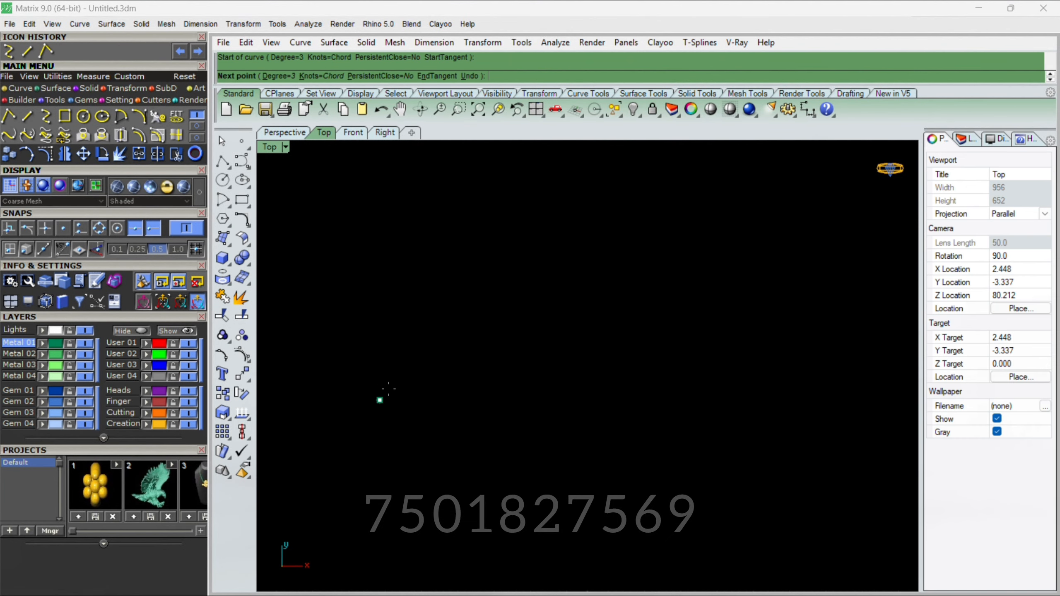
pyautogui.click(426, 330)
pyautogui.click(472, 292)
pyautogui.click(626, 290)
pyautogui.click(687, 339)
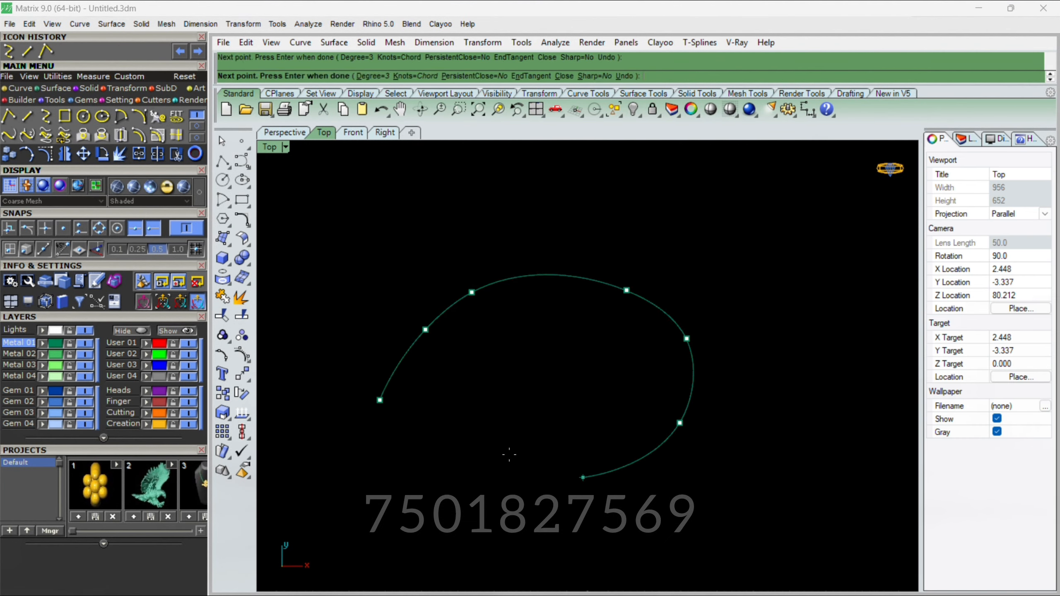
pyautogui.click(489, 445)
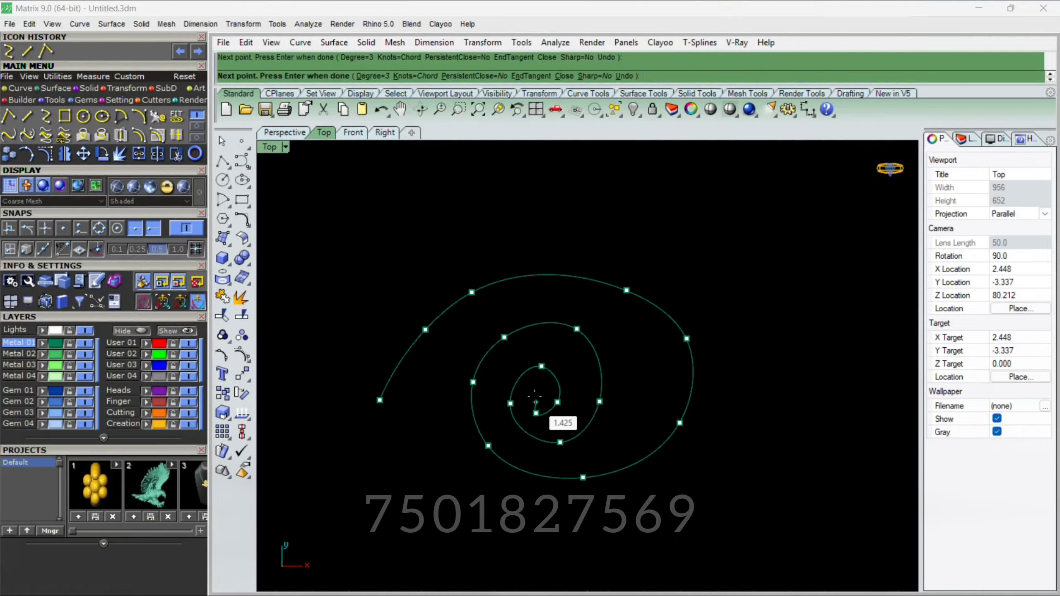
pyautogui.press('Return')
pyautogui.click(503, 417)
pyautogui.press('Delete')
# - Draw an open hook-shaped interpolated curve through seven points, arching over and curling back below, and delete it
pyautogui.press('Return')
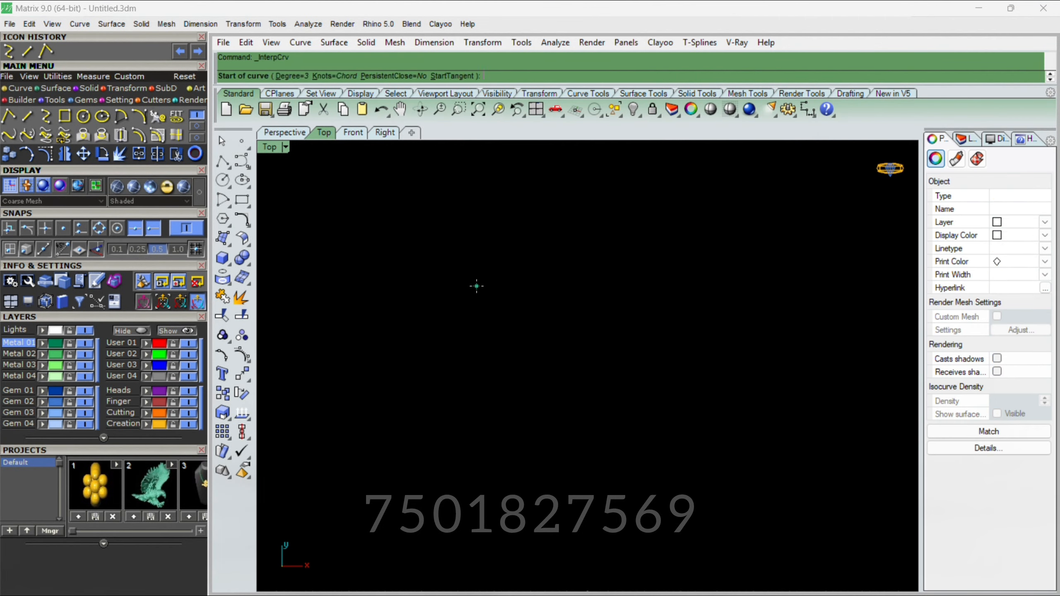
pyautogui.click(324, 356)
pyautogui.click(371, 276)
pyautogui.click(445, 237)
pyautogui.click(580, 253)
pyautogui.click(596, 299)
pyautogui.click(580, 367)
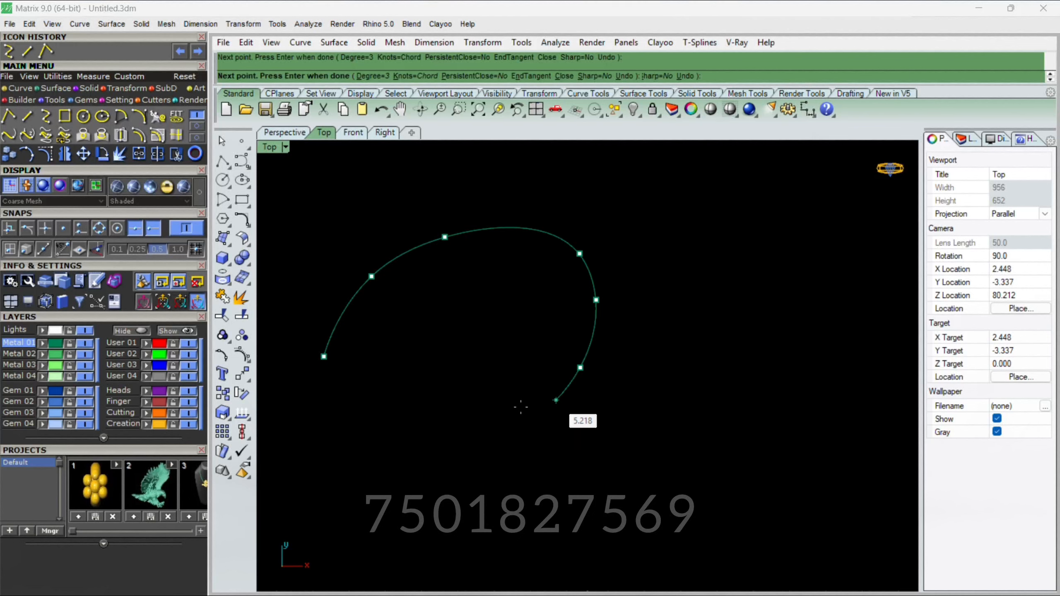
pyautogui.click(521, 407)
pyautogui.press('Return')
pyautogui.click(522, 409)
pyautogui.press('Delete')
# - Draw a freeform wavy interpolated curve that loops back beneath itself and ends in a long rising sweep, and delete it
pyautogui.press('Return')
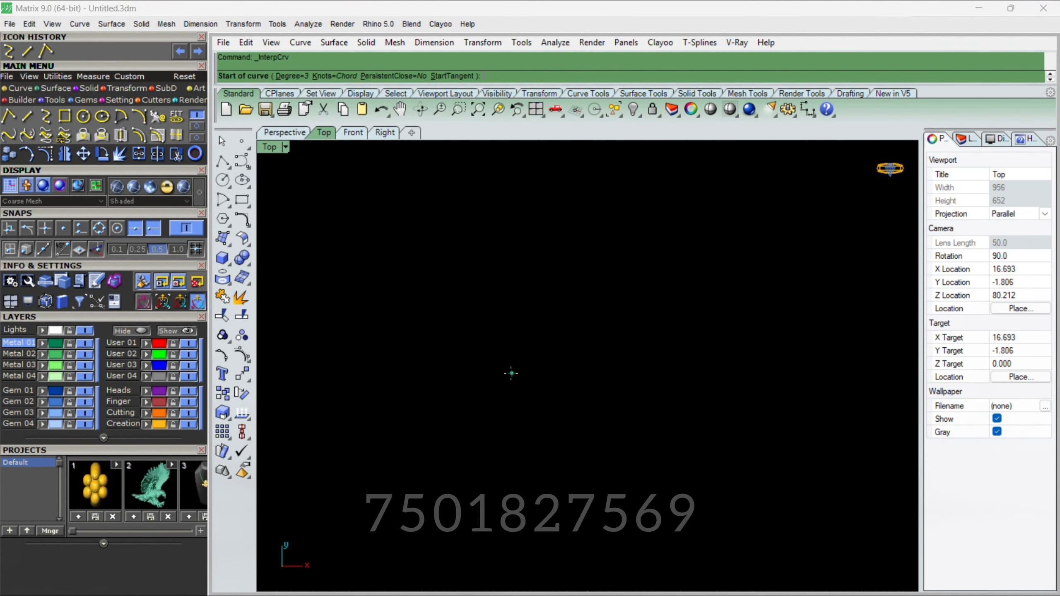
pyautogui.click(529, 310)
pyautogui.click(493, 281)
pyautogui.click(485, 308)
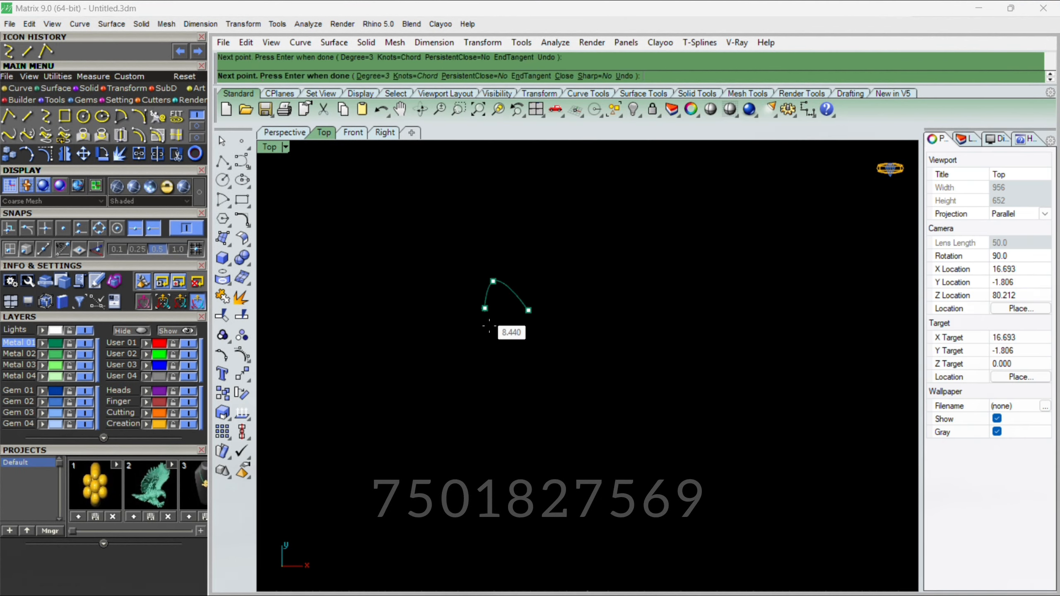
pyautogui.click(503, 354)
pyautogui.click(498, 396)
pyautogui.click(469, 416)
pyautogui.click(456, 406)
pyautogui.click(449, 383)
pyautogui.click(413, 353)
pyautogui.click(367, 391)
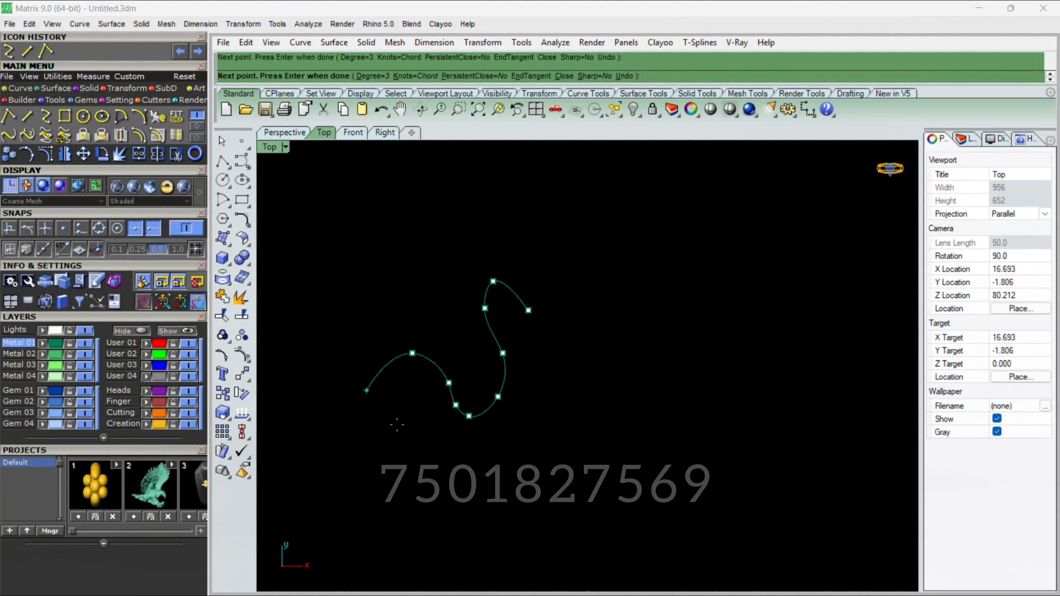
pyautogui.click(401, 431)
pyautogui.click(679, 270)
pyautogui.press('Return')
pyautogui.hotkey('ctrl', 'a')
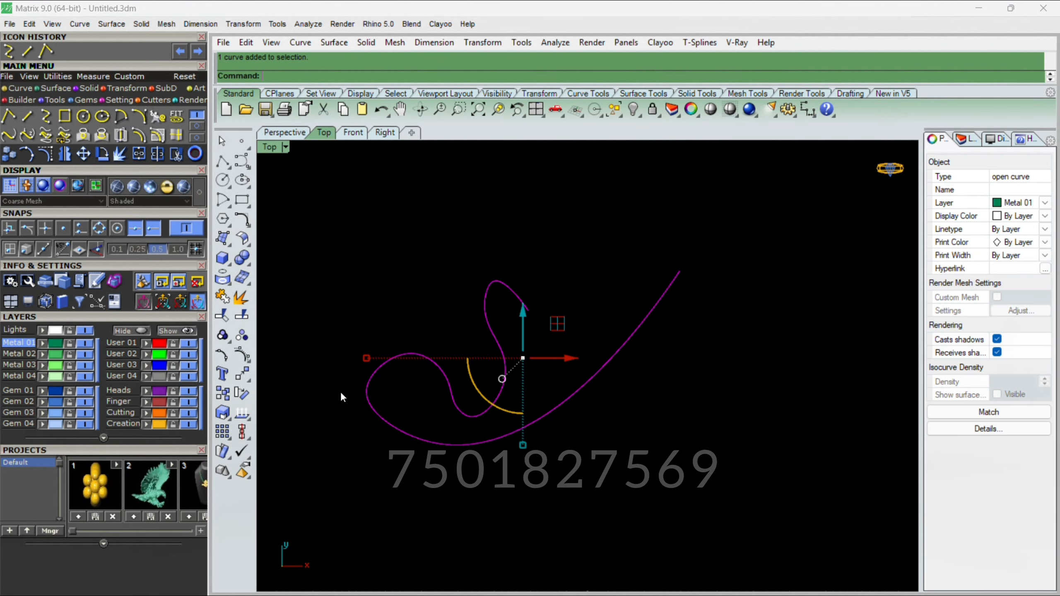
pyautogui.press('Delete')
# - Draw a triangle from three separate two-point interpolated curves, snapping their endpoints together at the apex and both base corners
pyautogui.press('Return')
pyautogui.click(553, 216)
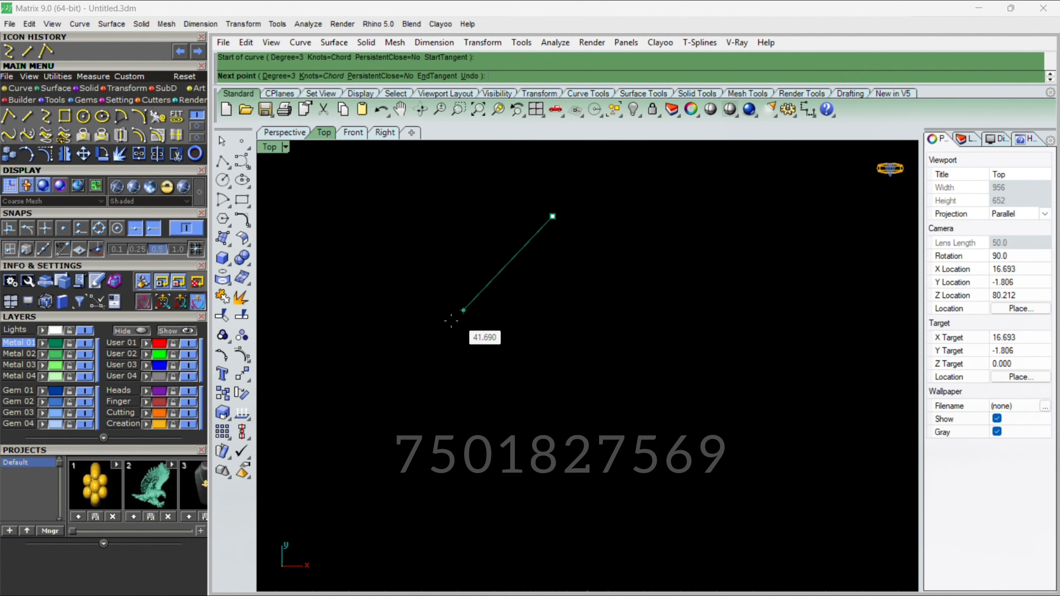
pyautogui.press('Return')
pyautogui.press('Return')
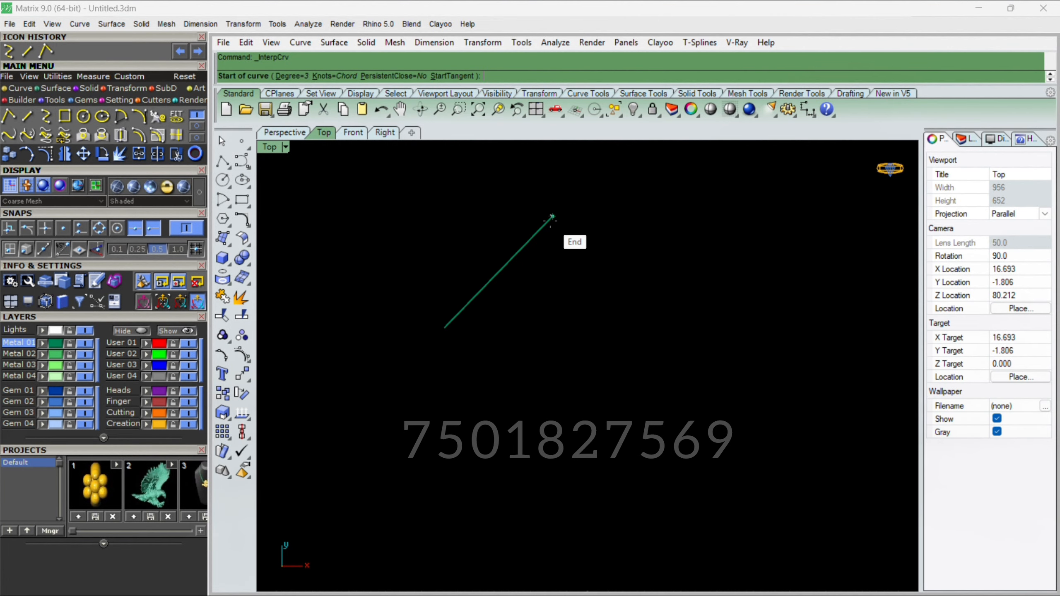
pyautogui.click(553, 217)
pyautogui.click(604, 329)
pyautogui.press('Return')
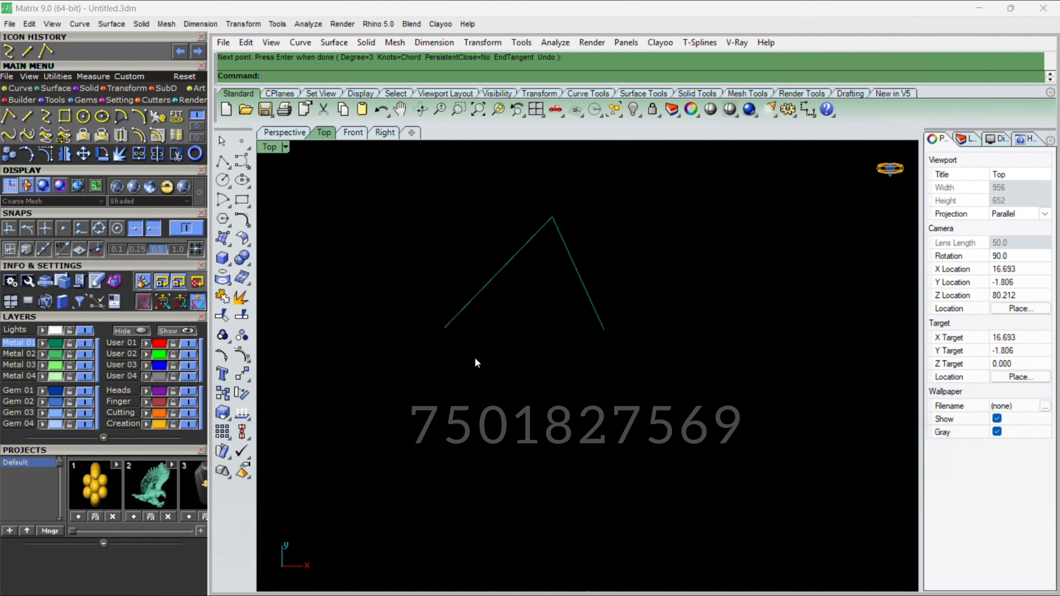
pyautogui.press('Return')
pyautogui.click(444, 328)
pyautogui.click(603, 331)
pyautogui.press('Return')
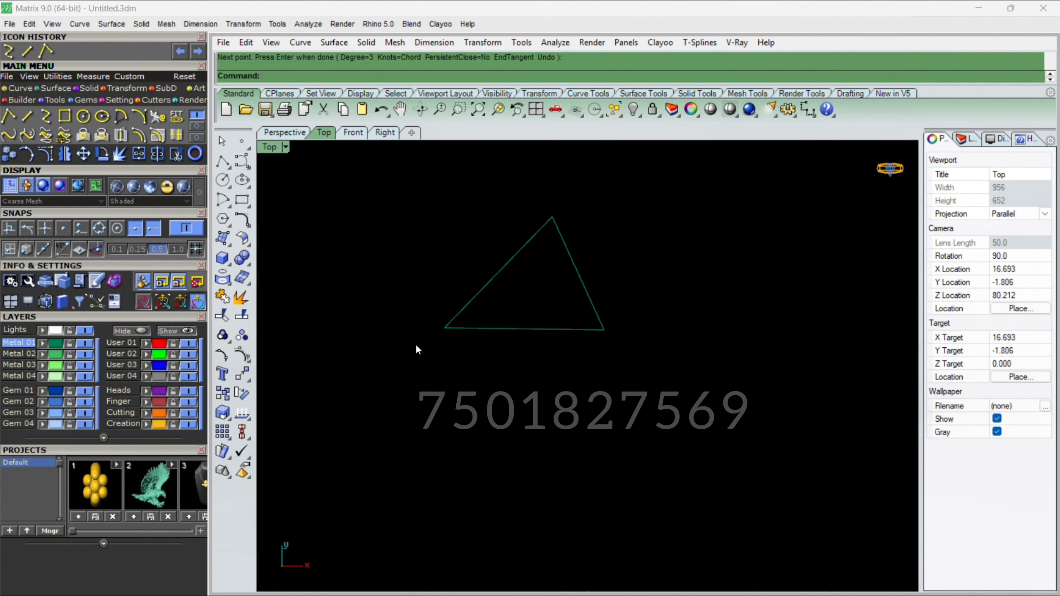
# - Draw two separate two-point interpolated curves running down from the triangle's left and right base corners as side walls
pyautogui.press('Return')
pyautogui.click(445, 328)
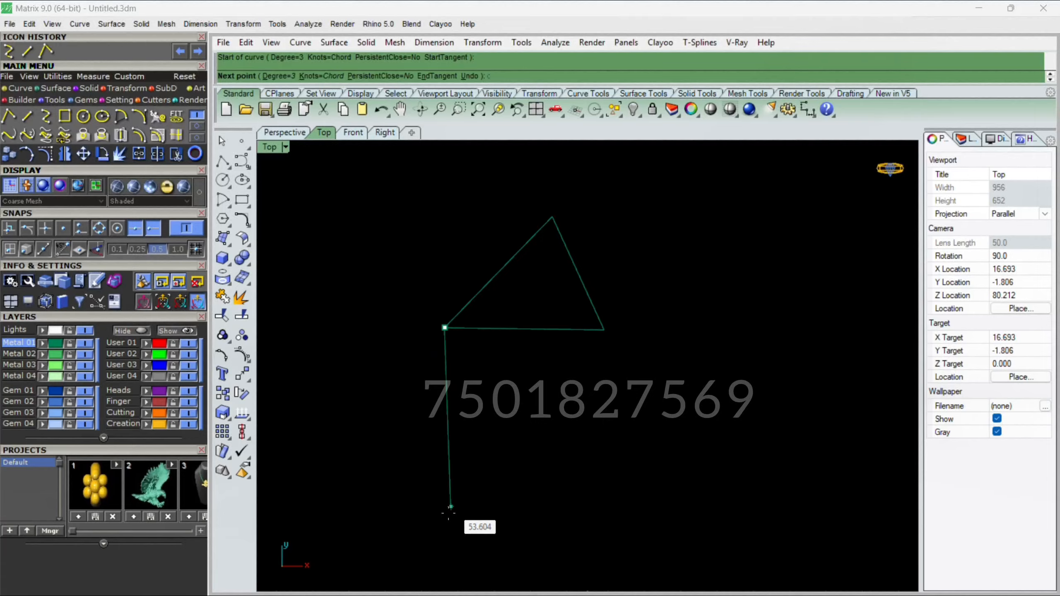
pyautogui.click(439, 476)
pyautogui.press('Return')
pyautogui.press('Return')
pyautogui.click(603, 330)
pyautogui.click(603, 494)
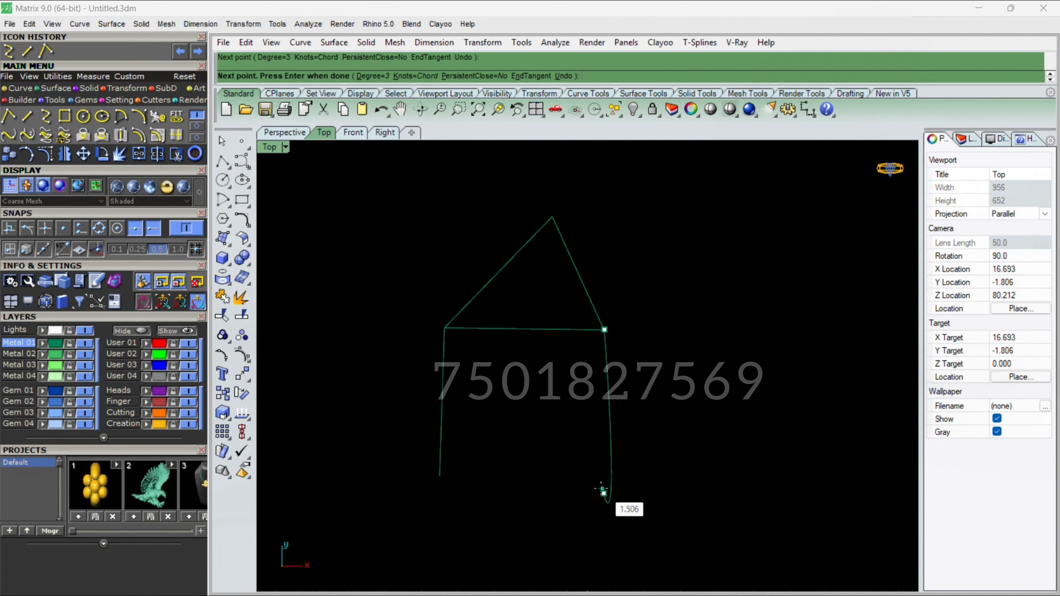
pyautogui.press('Return')
# - Draw a two-point interpolated curve from the left wall's lower end across and past the right wall as the bottom edge
pyautogui.press('Return')
pyautogui.click(439, 476)
pyautogui.click(679, 480)
pyautogui.press('Return')
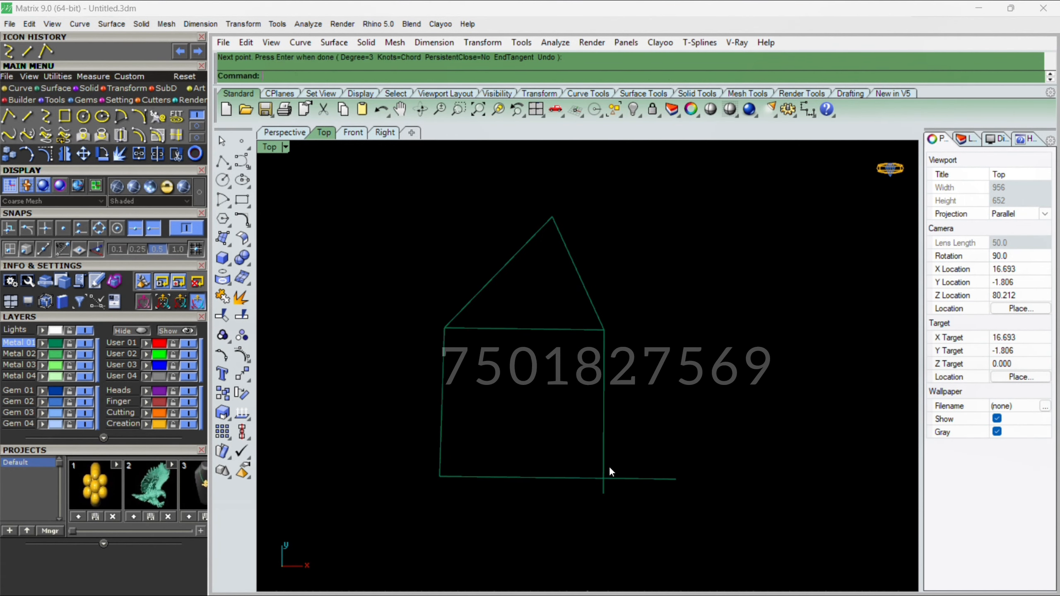
# - Draw a slanted two-point interpolated curve rising to the right, snapped to the right end of the bottom edge
pyautogui.scroll(-5, 509, 319)
pyautogui.moveTo(651, 209); pyautogui.dragTo(453, 431)
pyautogui.scroll(8, 607, 376)
pyautogui.click(520, 460)
pyautogui.press('Return')
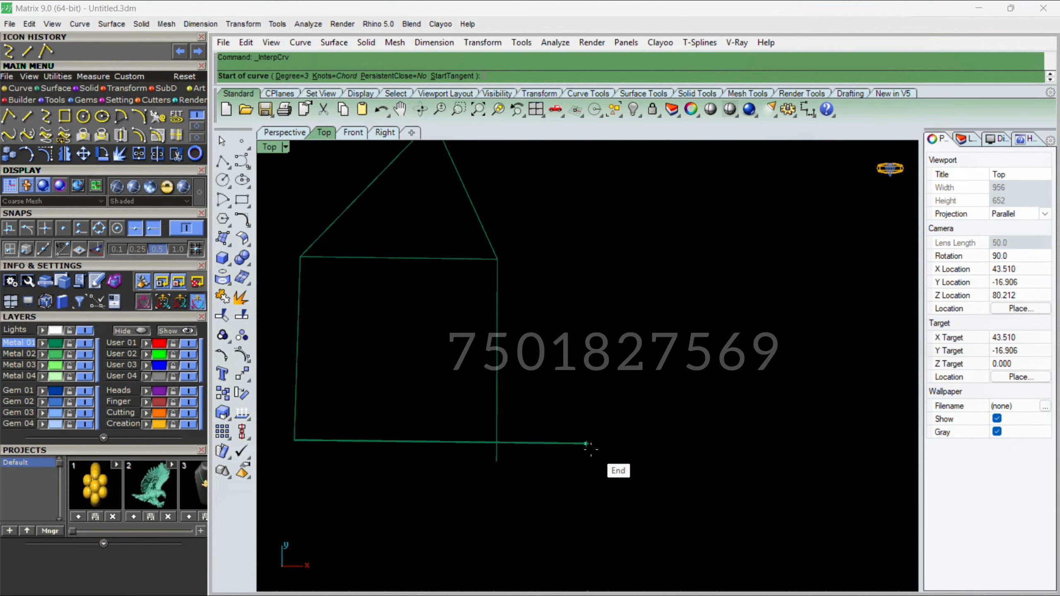
pyautogui.click(587, 446)
pyautogui.click(648, 320)
pyautogui.press('Return')
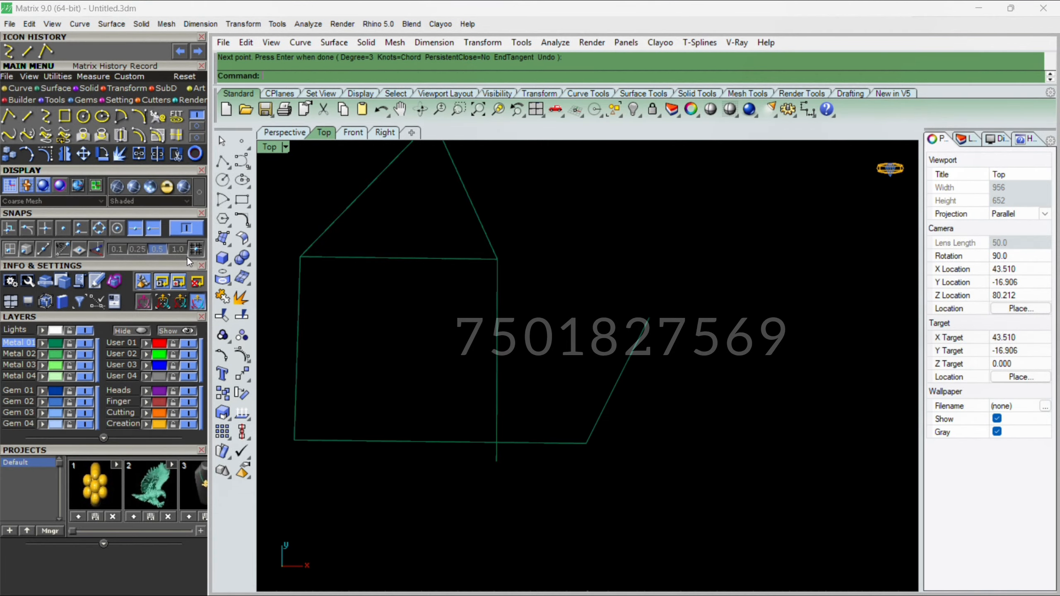
# - With object snaps turned off, draw two more two-point interpolated curves near the slanted line's upper end, one rising rightward and one descending leftward
pyautogui.press('Return')
pyautogui.click(635, 320)
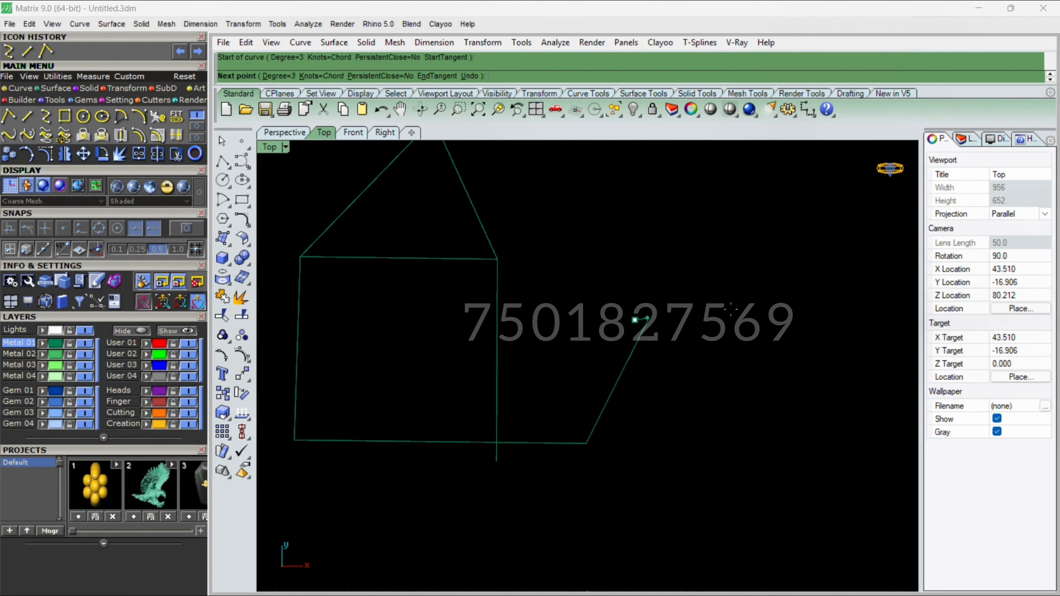
pyautogui.click(790, 289)
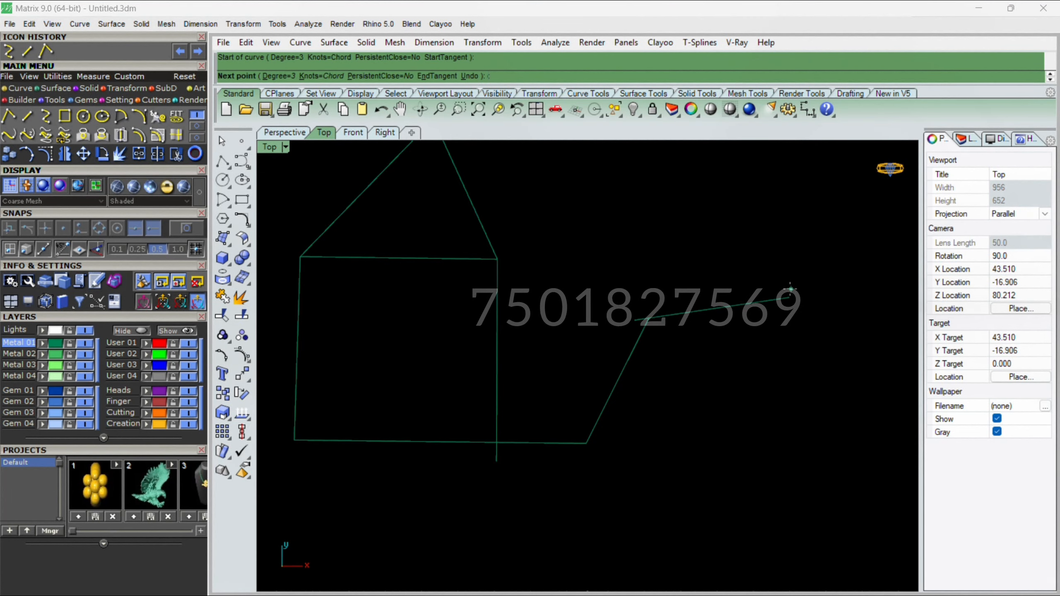
pyautogui.click(699, 453)
pyautogui.scroll(-8, 738, 396)
pyautogui.press('Return')
# - Delete all the curves of the house-shaped drawing
pyautogui.moveTo(738, 395); pyautogui.dragTo(702, 414, button='right')
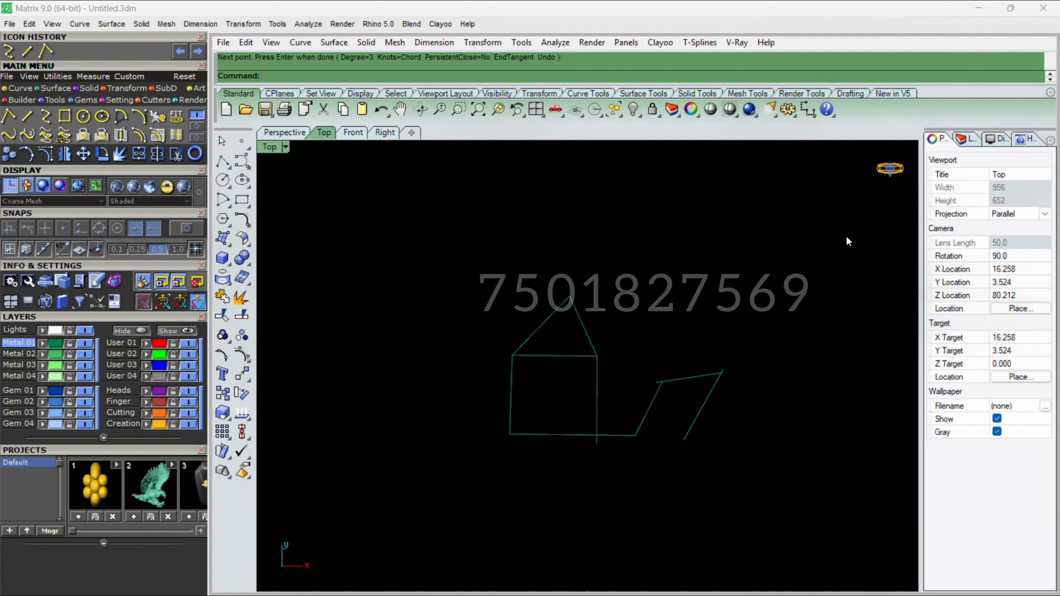
pyautogui.moveTo(847, 236); pyautogui.dragTo(492, 442)
pyautogui.press('Delete')
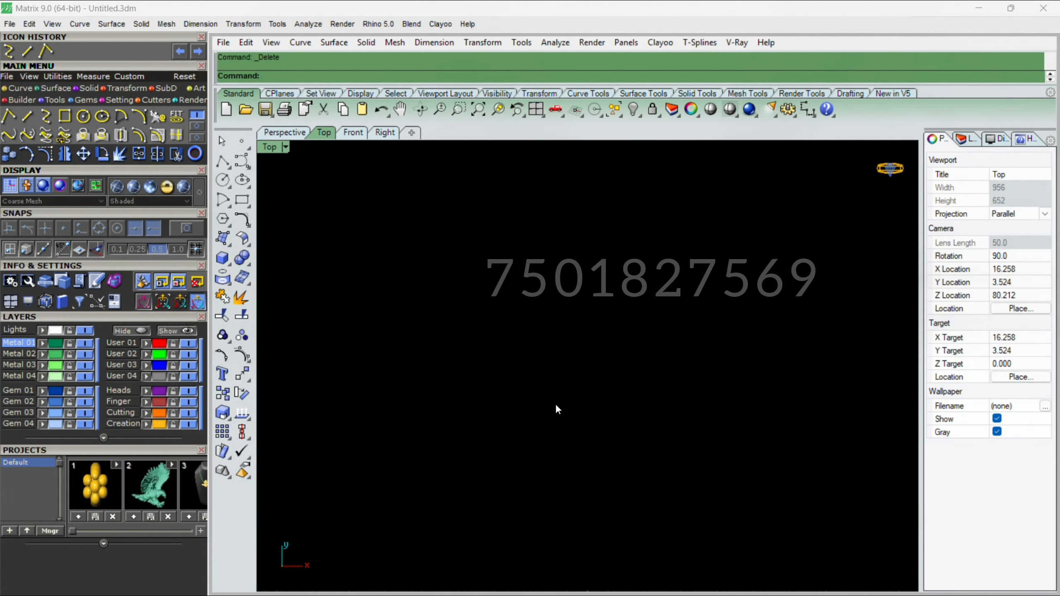
# - Draw two overlapping corner-to-corner rectangles in the Top viewport, the second offset to the lower right of the first
pyautogui.click(67, 118)
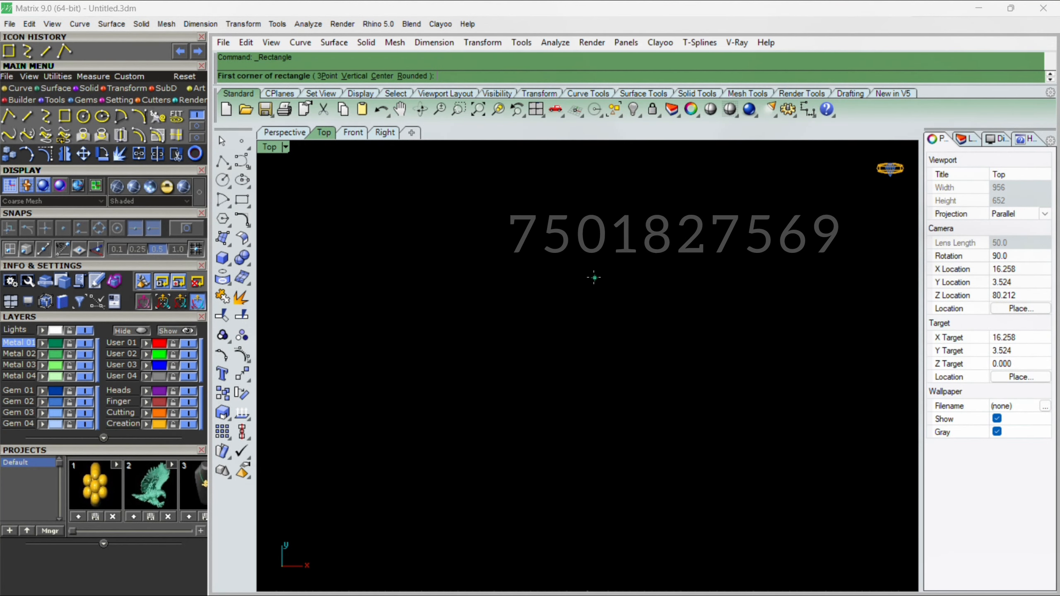
pyautogui.click(392, 229)
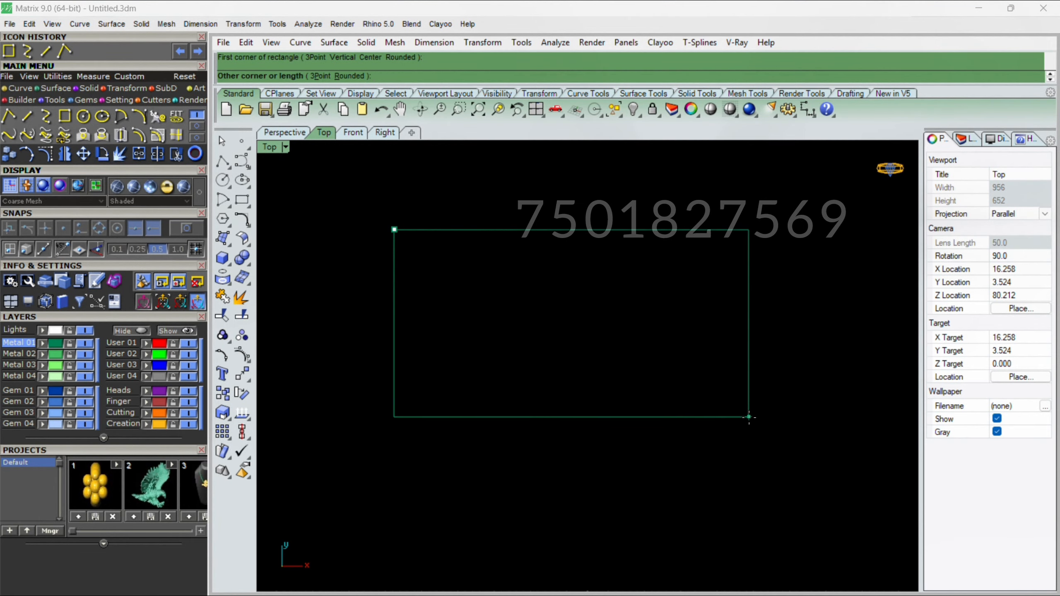
pyautogui.click(725, 441)
pyautogui.moveTo(725, 445); pyautogui.dragTo(574, 428, button='right')
pyautogui.press('Return')
pyautogui.click(424, 271)
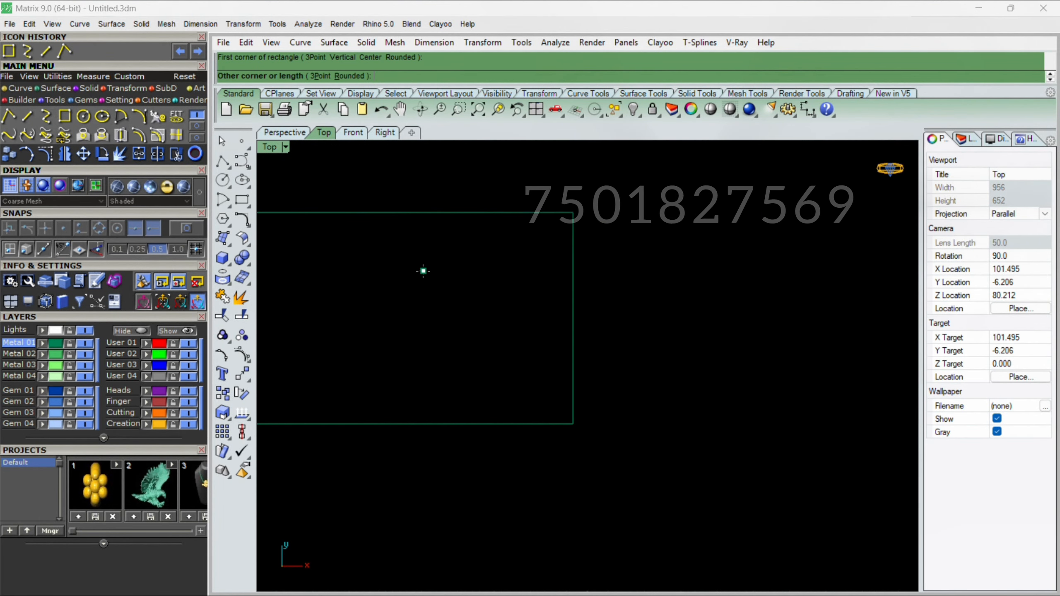
pyautogui.click(817, 477)
# - Extend the row with two more overlapping rectangles to the right, placing the last one higher than the others
pyautogui.moveTo(680, 379); pyautogui.dragTo(499, 371, button='right')
pyautogui.press('Return')
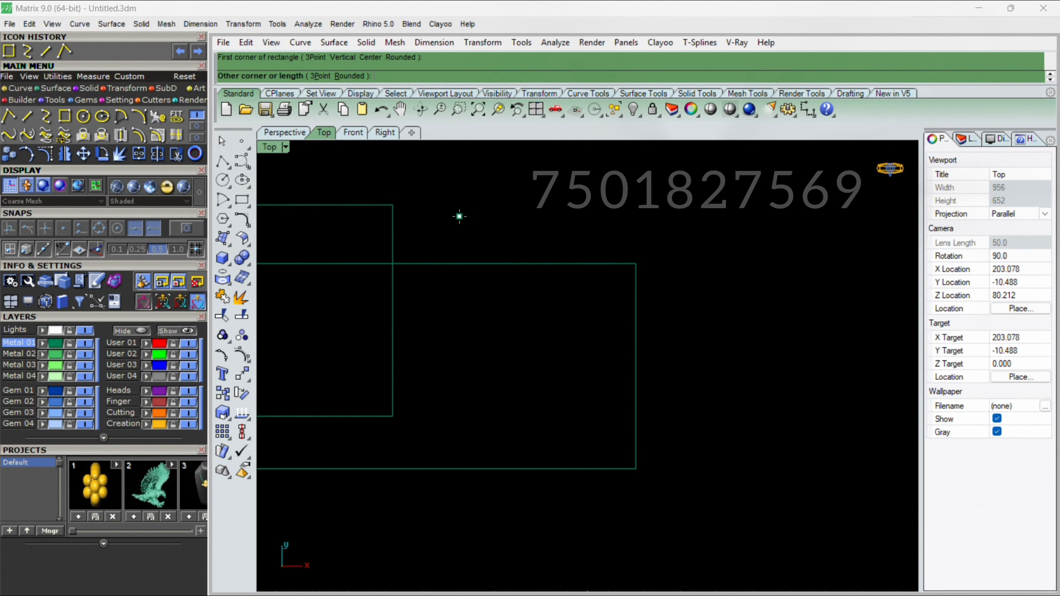
pyautogui.click(459, 216)
pyautogui.click(823, 417)
pyautogui.moveTo(747, 303); pyautogui.dragTo(548, 320, button='right')
pyautogui.press('Return')
pyautogui.click(479, 160)
pyautogui.click(749, 378)
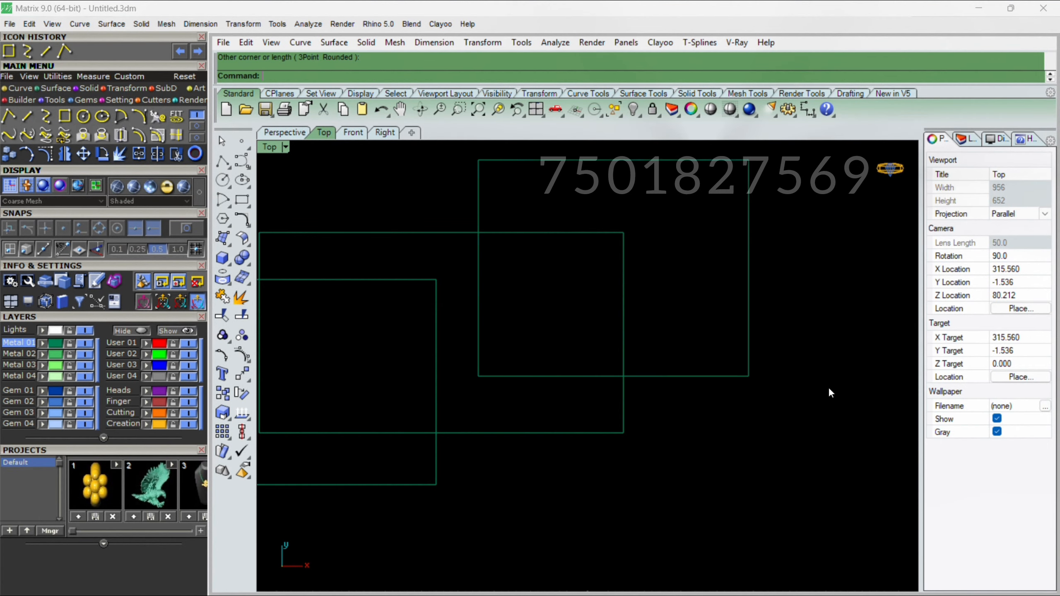
pyautogui.scroll(-8, 606, 221)
pyautogui.moveTo(618, 229); pyautogui.dragTo(628, 322, button='right')
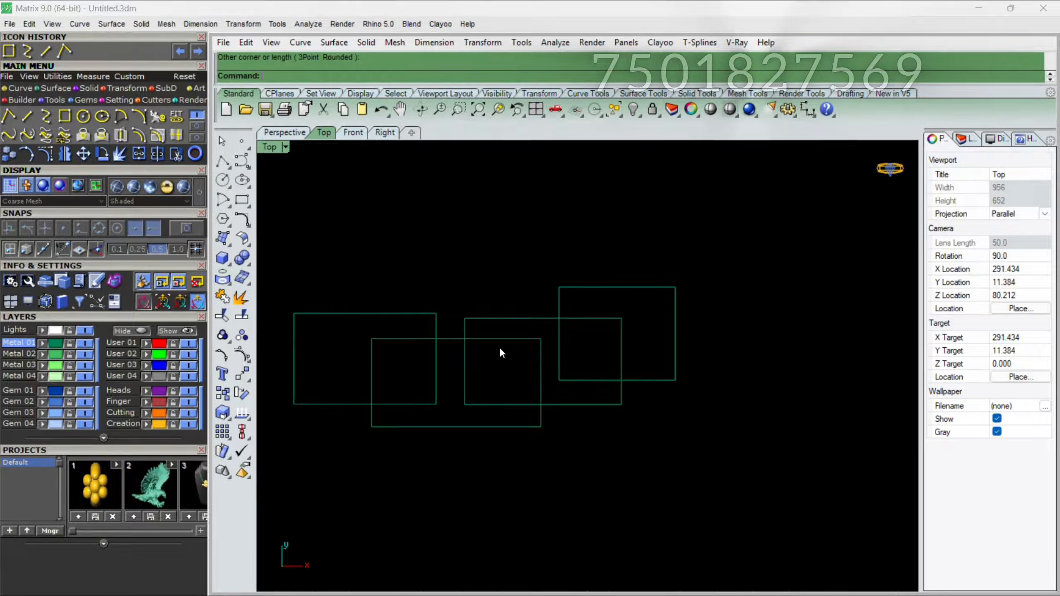
# - Draw three wide overlapping rectangles stacked upward across and above the existing row, and end the Rectangle command
pyautogui.press('Return')
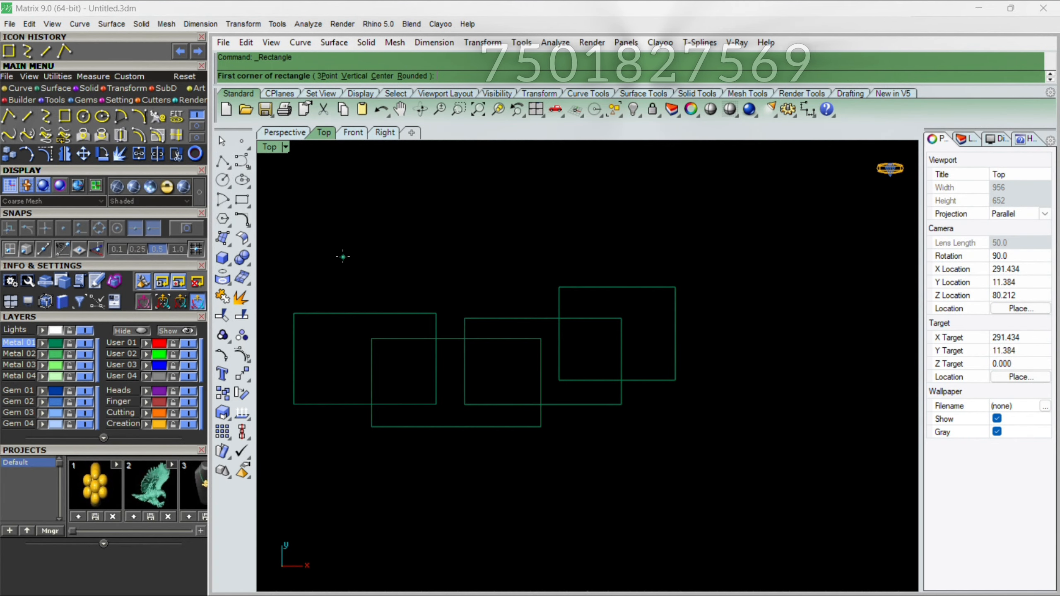
pyautogui.click(343, 257)
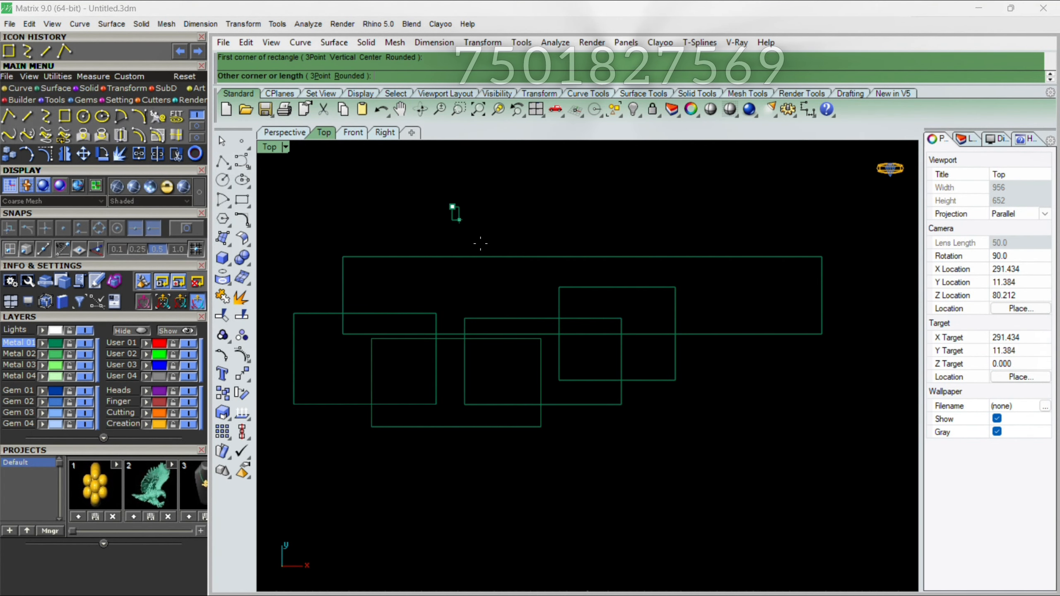
pyautogui.click(740, 271)
pyautogui.press('space')
pyautogui.moveTo(601, 173); pyautogui.dragTo(512, 262, button='right')
pyautogui.click(449, 227)
pyautogui.click(719, 319)
pyautogui.press('space')
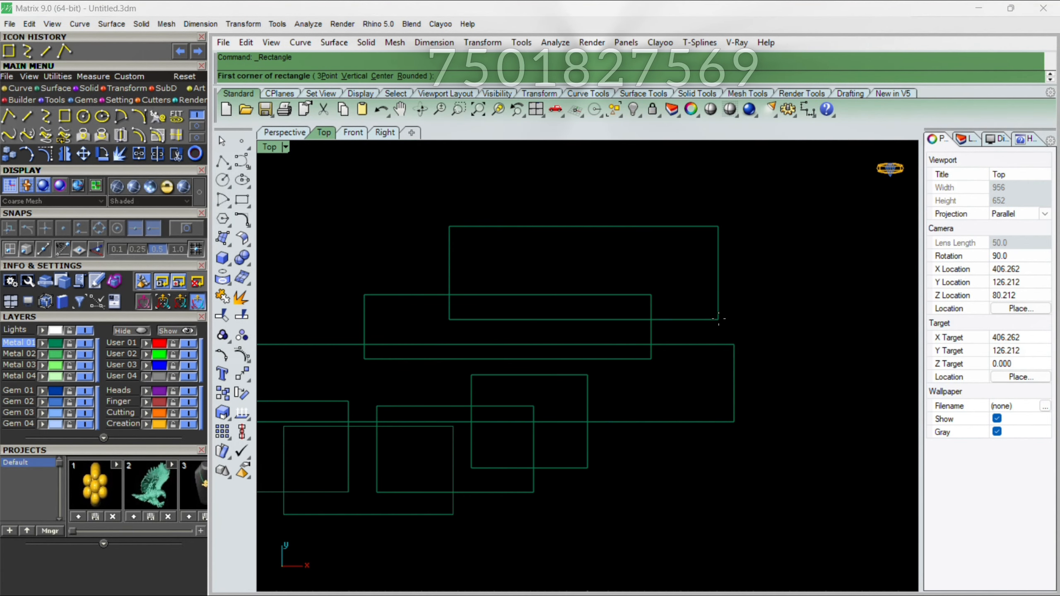
pyautogui.scroll(-3, 800, 209)
pyautogui.press('Escape')
# - Select all seven rectangles and delete them
pyautogui.hotkey('ctrl', 'a')
pyautogui.moveTo(473, 375); pyautogui.dragTo(435, 412, button='right')
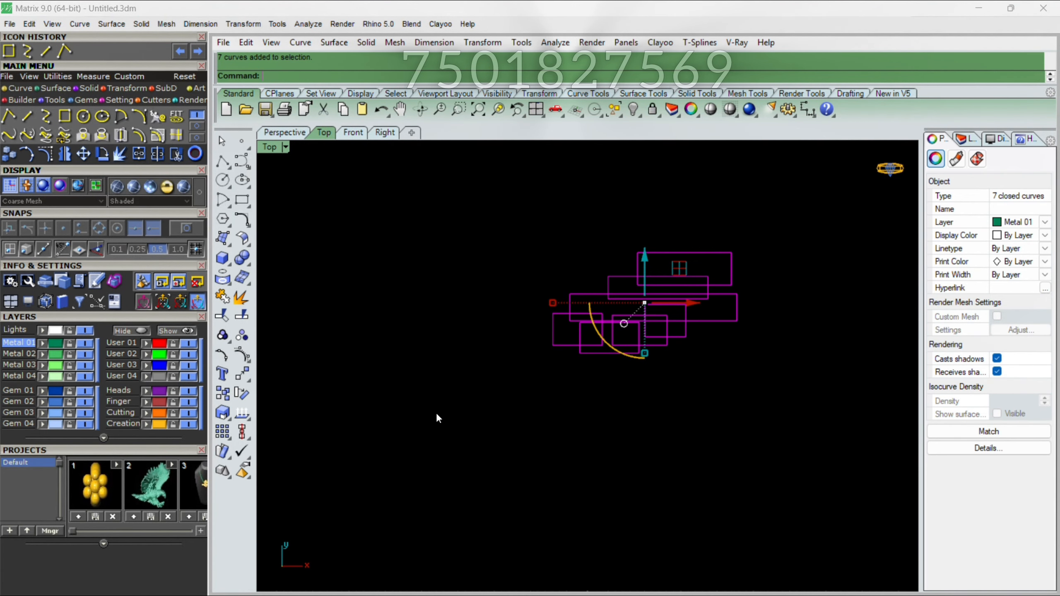
pyautogui.press('Escape')
pyautogui.moveTo(816, 197); pyautogui.dragTo(465, 450)
pyautogui.press('Delete')
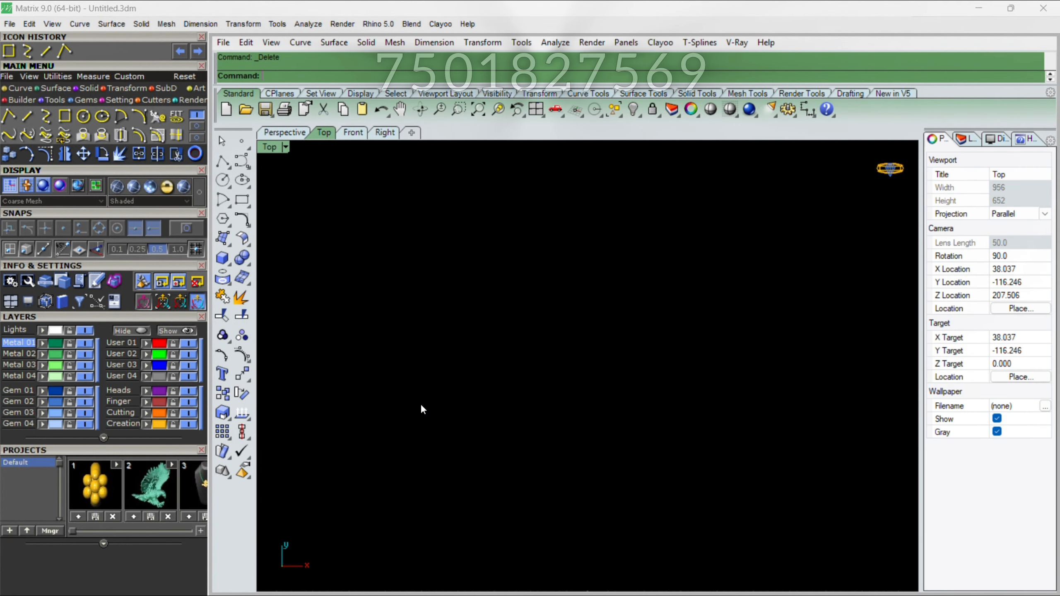
# - Draw two circles side by side from their centers, the first about 497 in diameter and the second slightly smaller
pyautogui.click(81, 117)
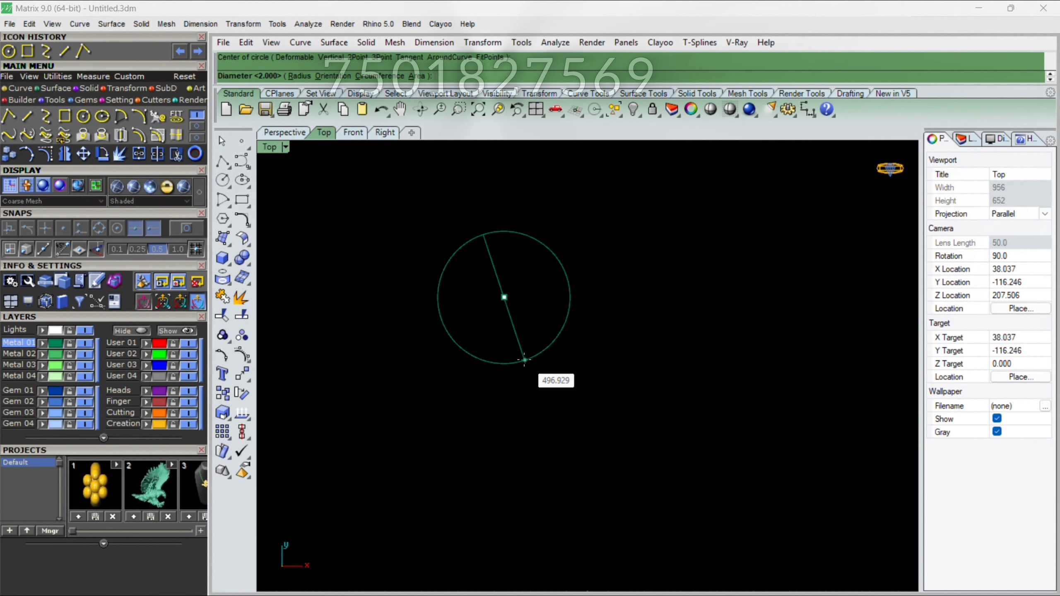
pyautogui.click(526, 361)
pyautogui.moveTo(682, 363); pyautogui.dragTo(570, 380, button='right')
pyautogui.rightClick(541, 312)
pyautogui.click(541, 312)
pyautogui.click(566, 367)
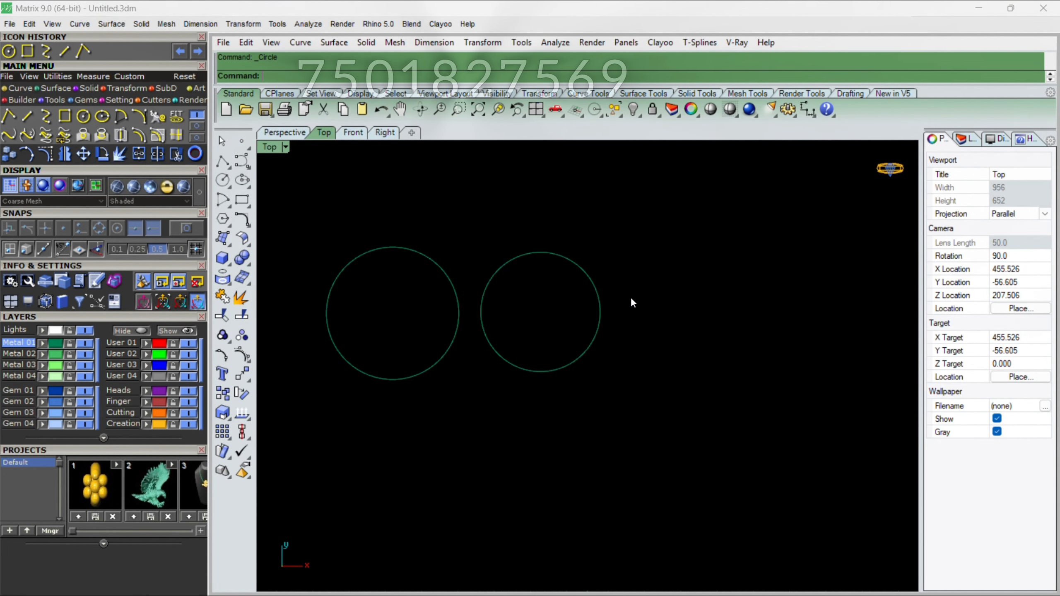
# - Draw a third, larger circle to the right of the other two, and delete all three circles
pyautogui.moveTo(673, 298); pyautogui.dragTo(521, 315, button='right')
pyautogui.rightClick(520, 315)
pyautogui.click(521, 315)
pyautogui.click(568, 396)
pyautogui.scroll(-8, 565, 316)
pyautogui.moveTo(564, 315); pyautogui.dragTo(330, 393)
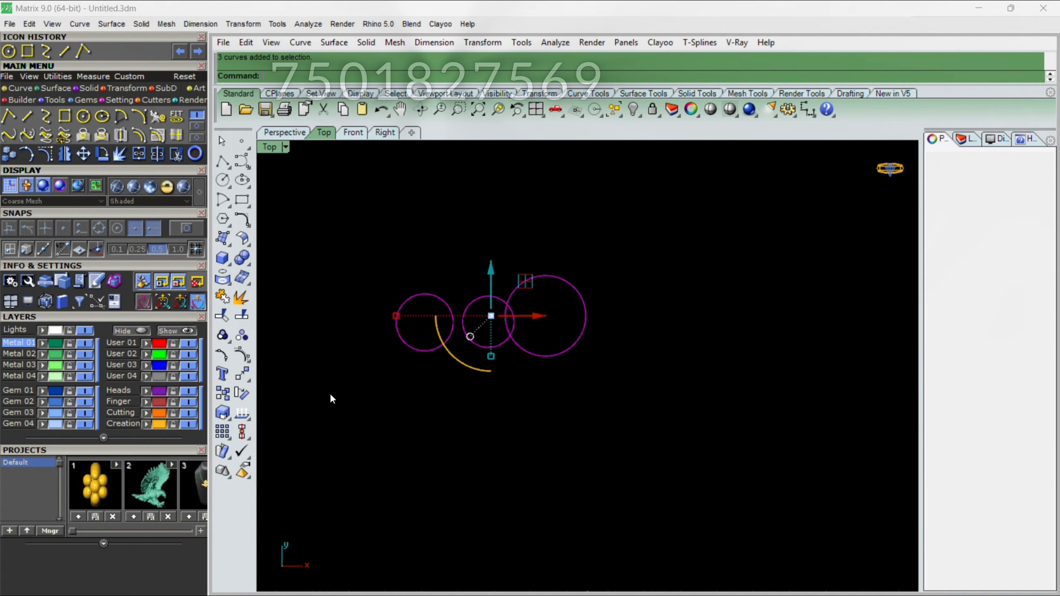
pyautogui.press('Delete')
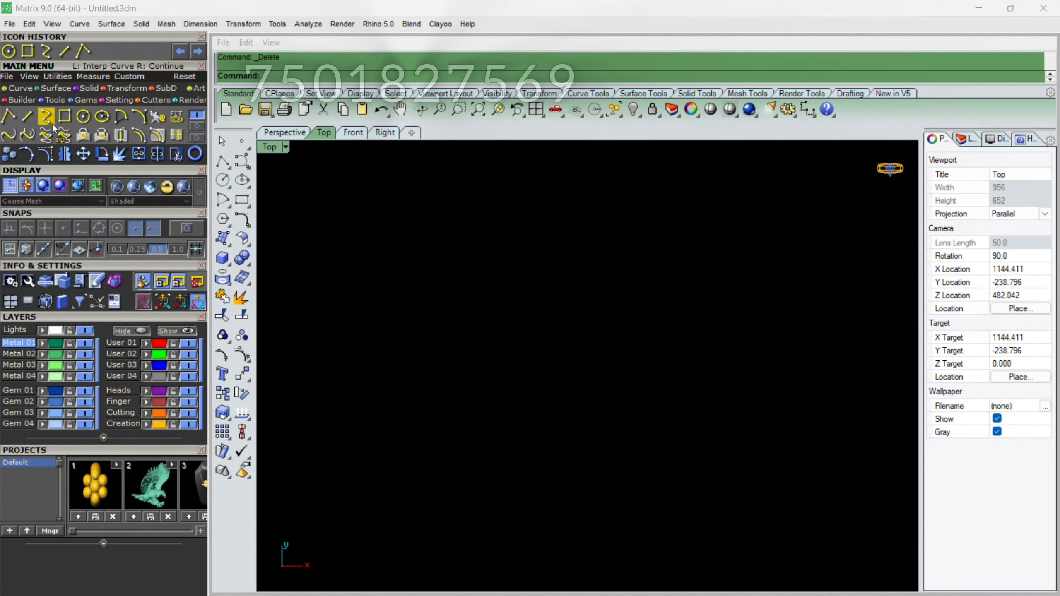
# - Draw a heart outline from two interpolated curves, left half and right half, meeting at the upper notch and the lower tip
pyautogui.click(51, 123)
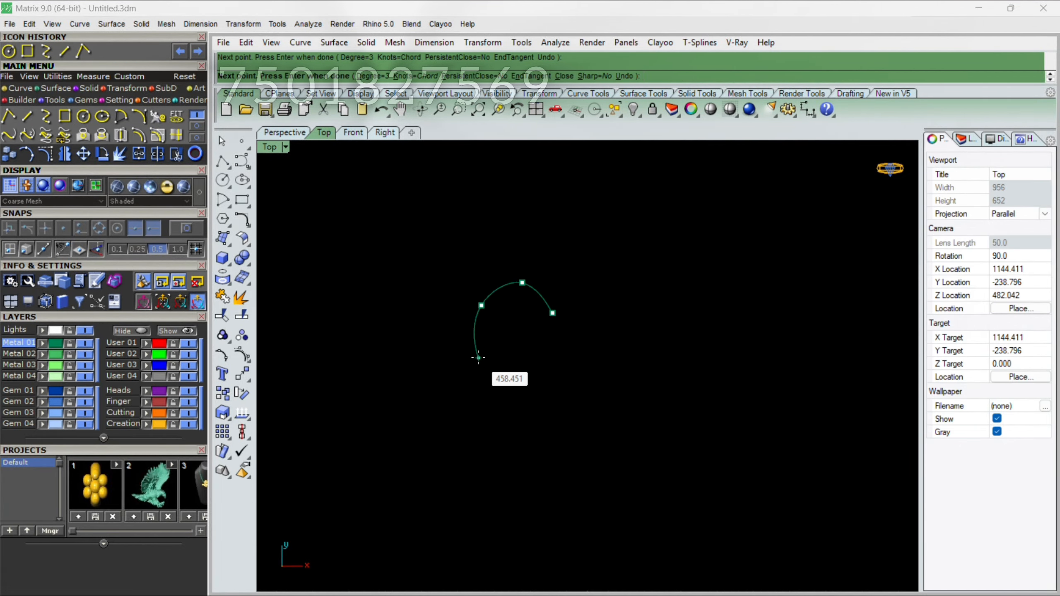
pyautogui.rightClick(570, 454)
pyautogui.rightClick(570, 448)
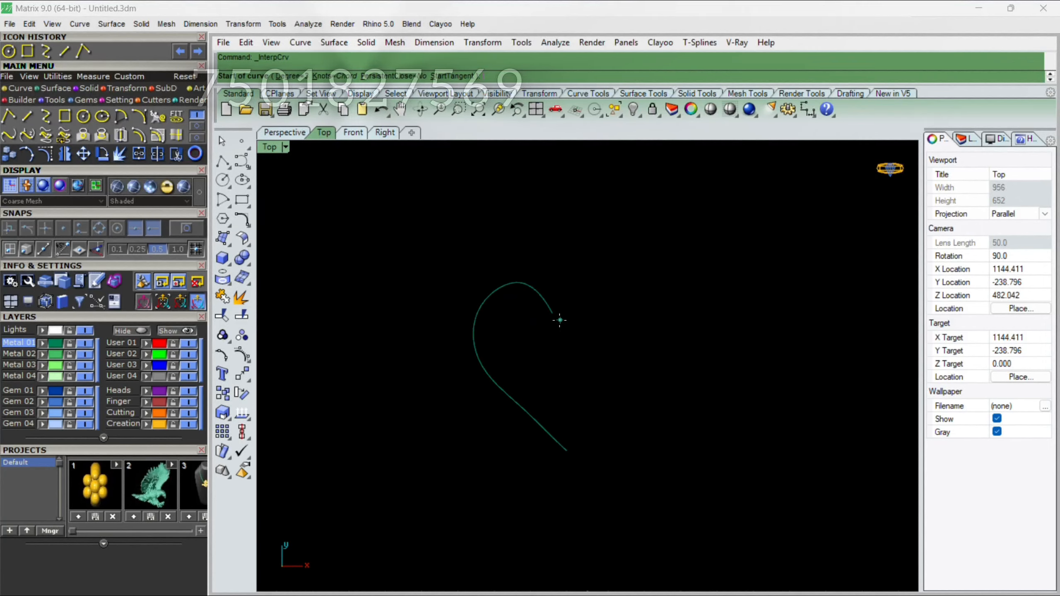
pyautogui.click(645, 316)
pyautogui.click(599, 386)
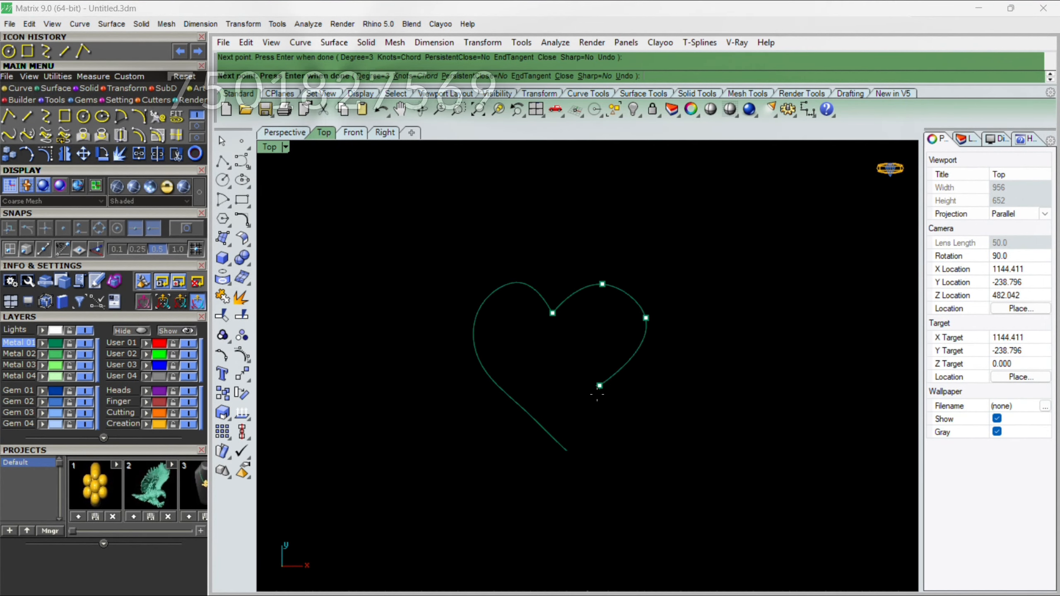
pyautogui.click(567, 451)
pyautogui.rightClick(567, 449)
# - Draw a small open, rounded interpolated loop inside the left half of the heart
pyautogui.rightClick(570, 342)
pyautogui.scroll(5, 570, 342)
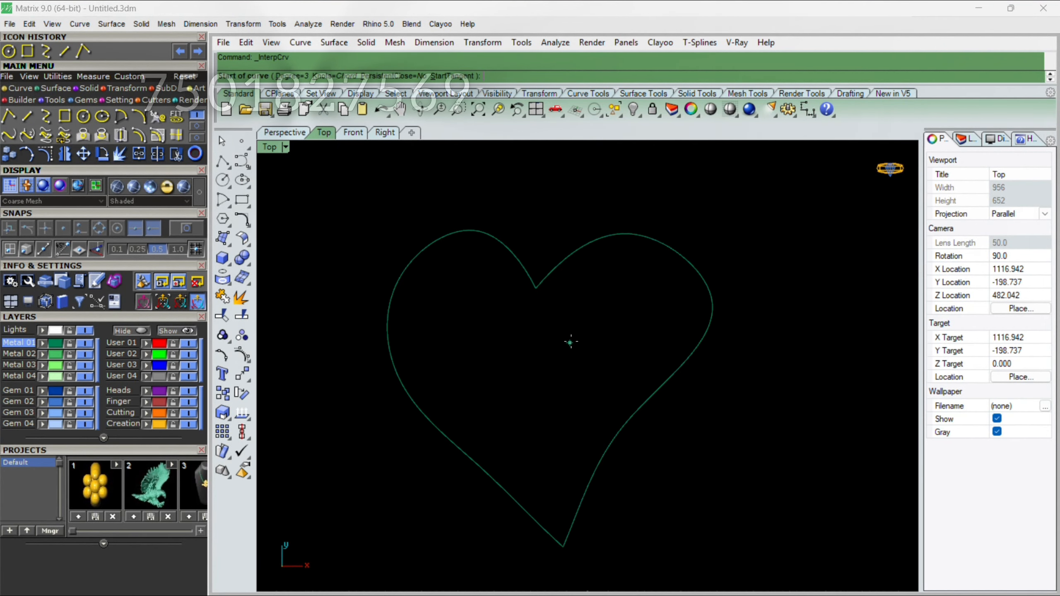
pyautogui.click(452, 316)
pyautogui.click(457, 371)
pyautogui.click(535, 392)
pyautogui.click(533, 345)
pyautogui.rightClick(532, 346)
# - Select both halves of the heart and the inner loop and delete them
pyautogui.moveTo(487, 349); pyautogui.dragTo(406, 389)
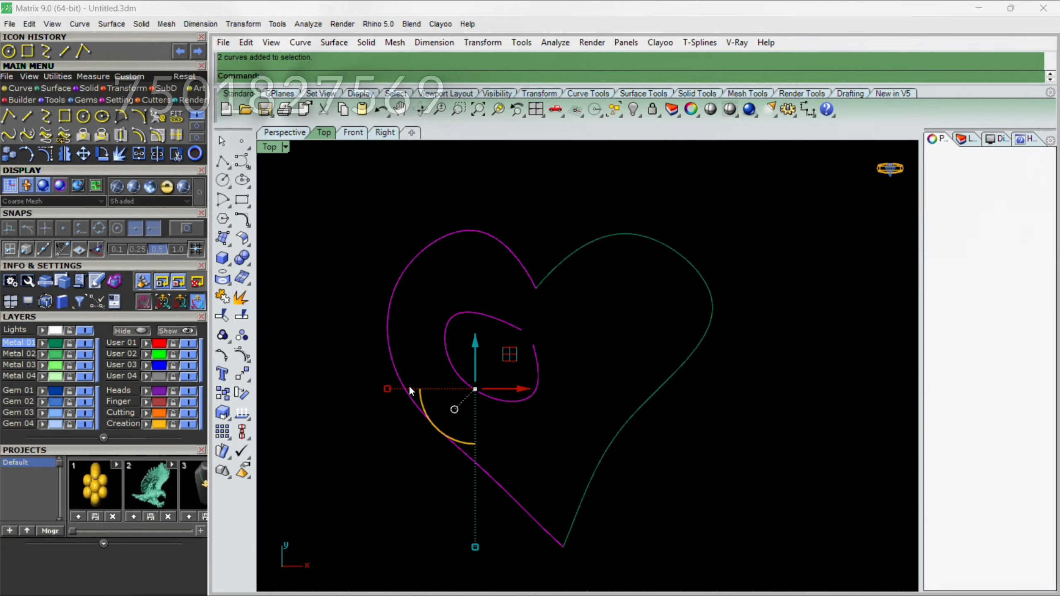
pyautogui.scroll(-2, 542, 318)
pyautogui.moveTo(753, 235); pyautogui.dragTo(367, 488)
pyautogui.press('Delete')
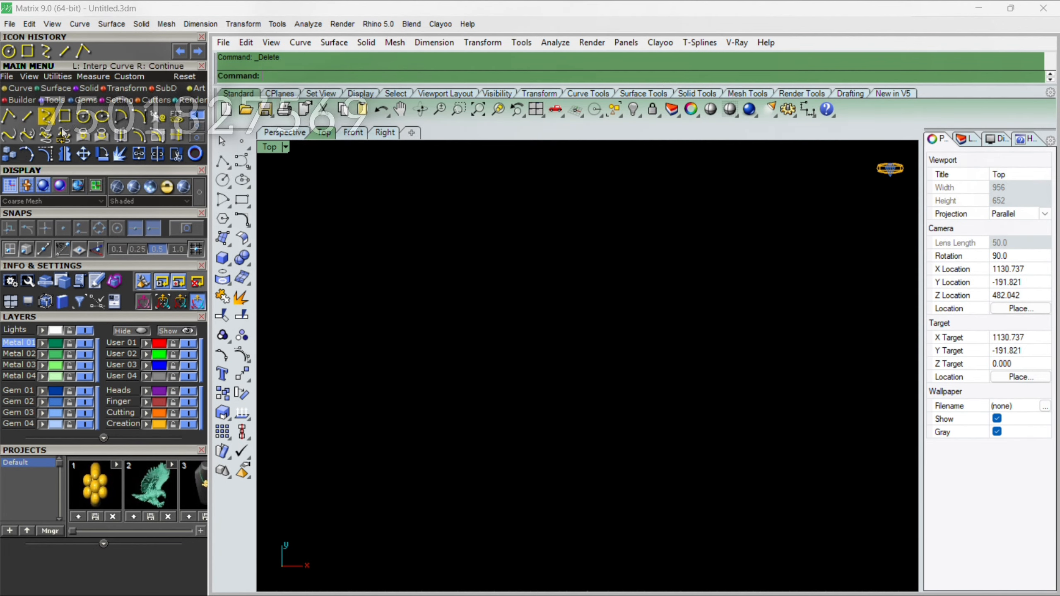
# - Draw a semicircular arc from horizontally aligned start and end points, with its start direction pointing upward
pyautogui.click(138, 117)
pyautogui.click(428, 329)
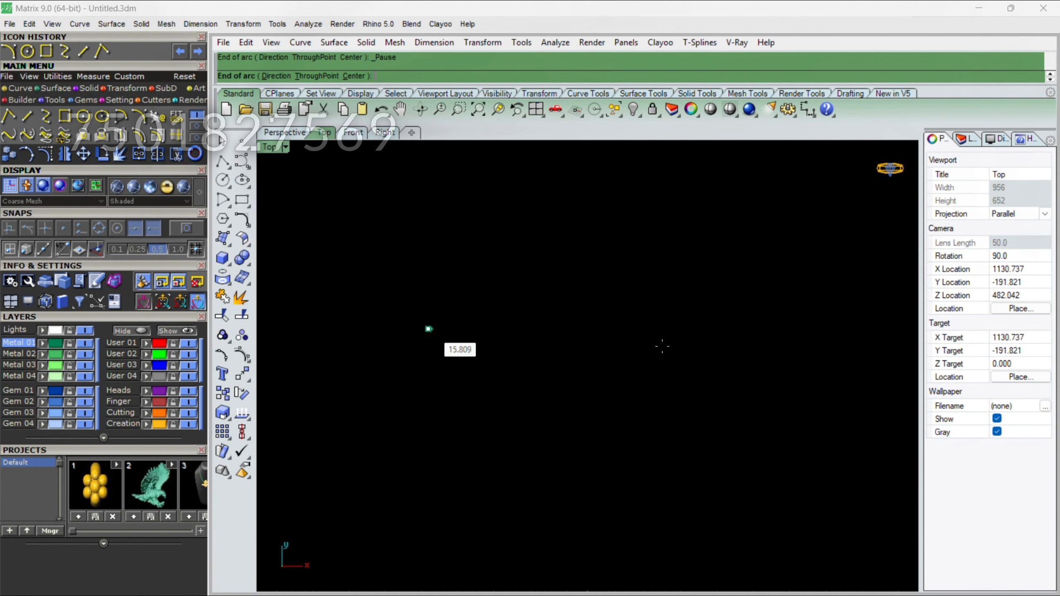
pyautogui.click(743, 328)
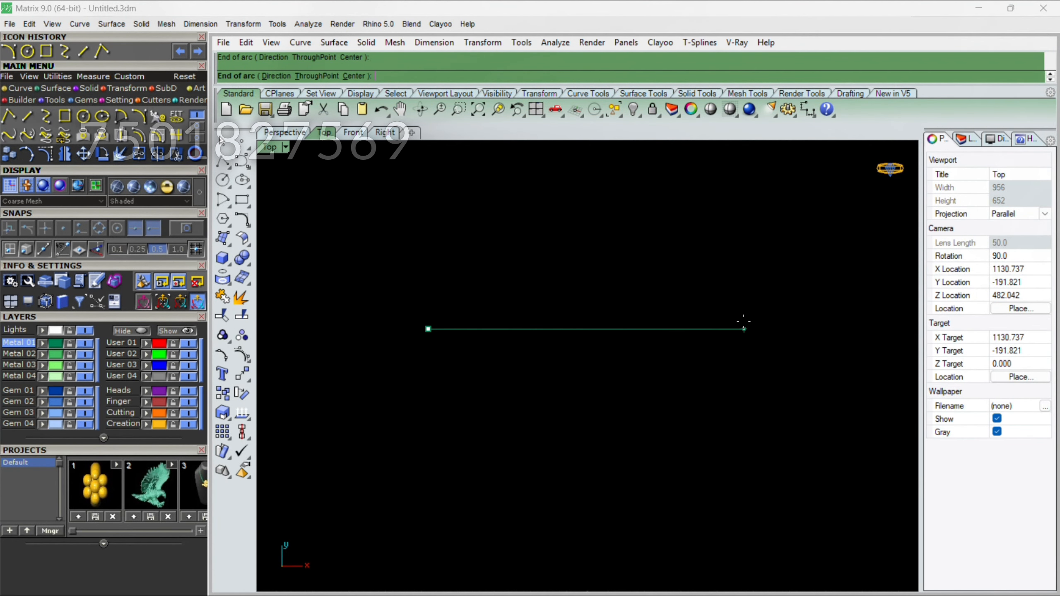
pyautogui.click(456, 216)
# - Draw a second, wider upward-bulging arc below the first from its start point, end point and start direction
pyautogui.rightClick(456, 216)
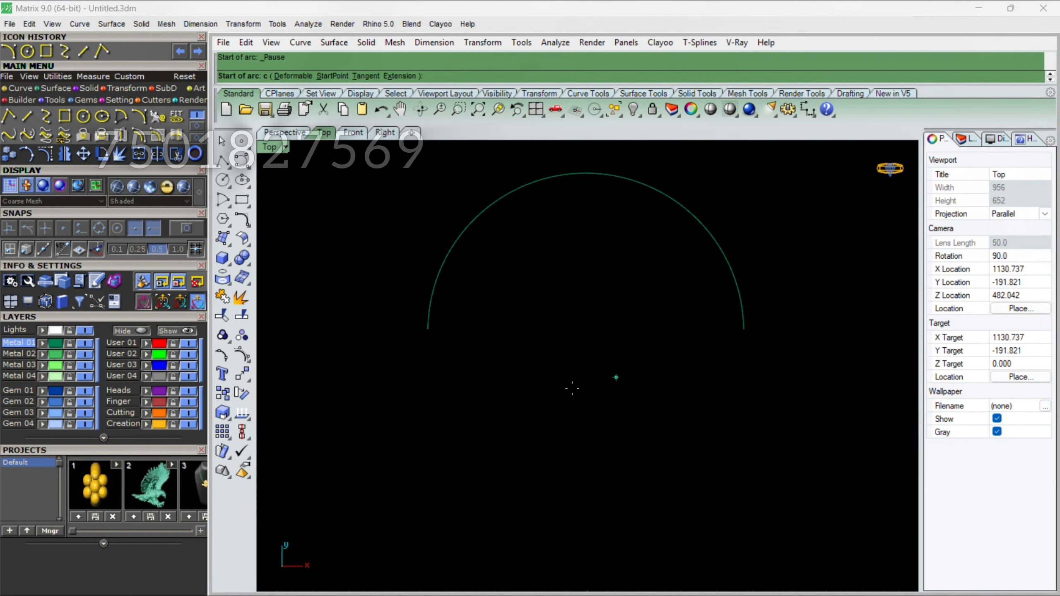
pyautogui.moveTo(389, 436); pyautogui.dragTo(384, 351, button='right')
pyautogui.click(377, 354)
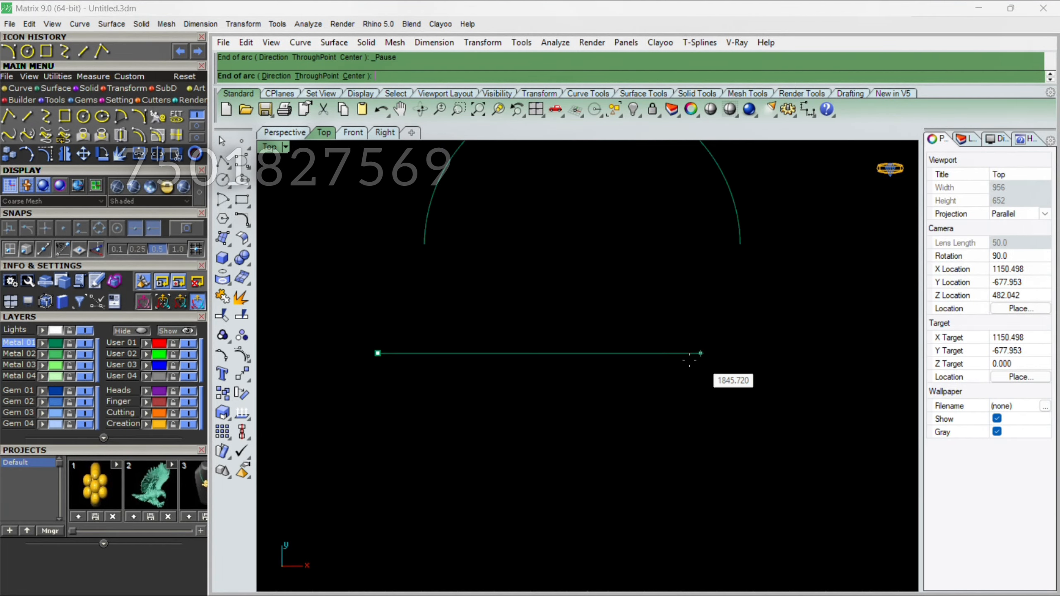
pyautogui.click(731, 354)
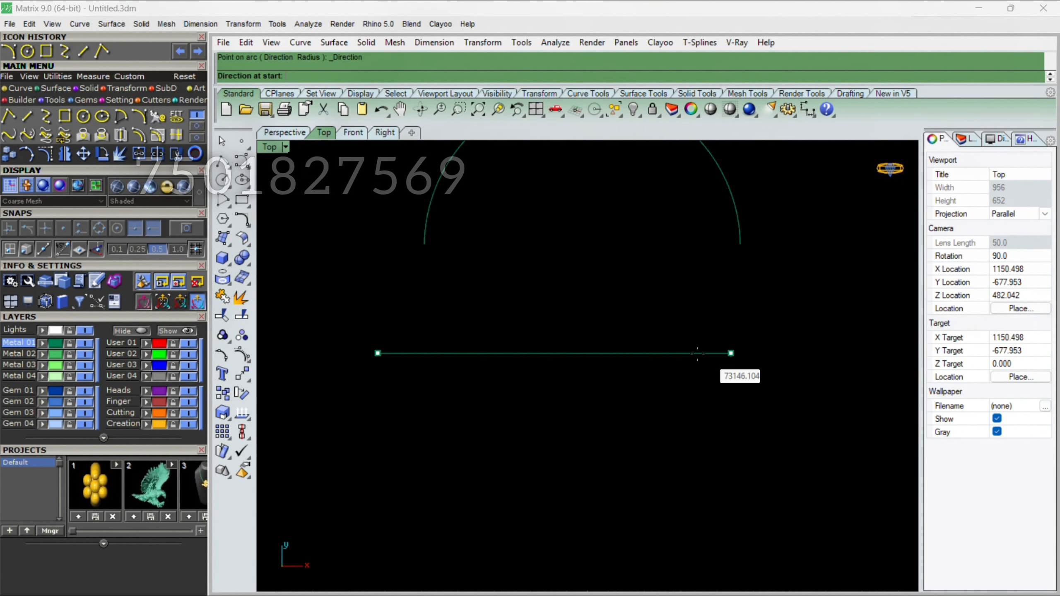
pyautogui.moveTo(567, 299); pyautogui.dragTo(566, 362, button='right')
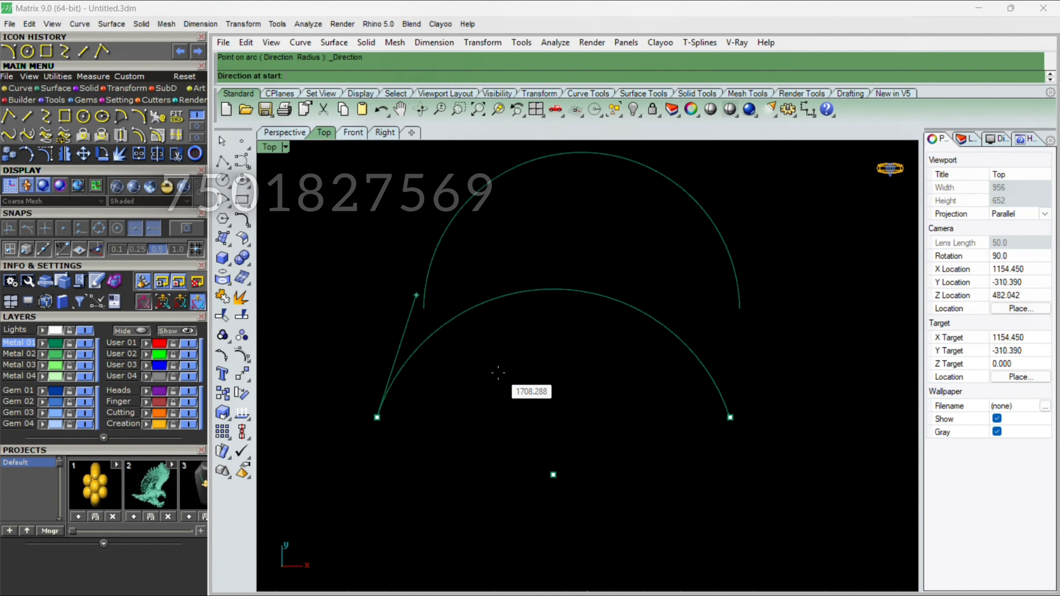
pyautogui.click(384, 312)
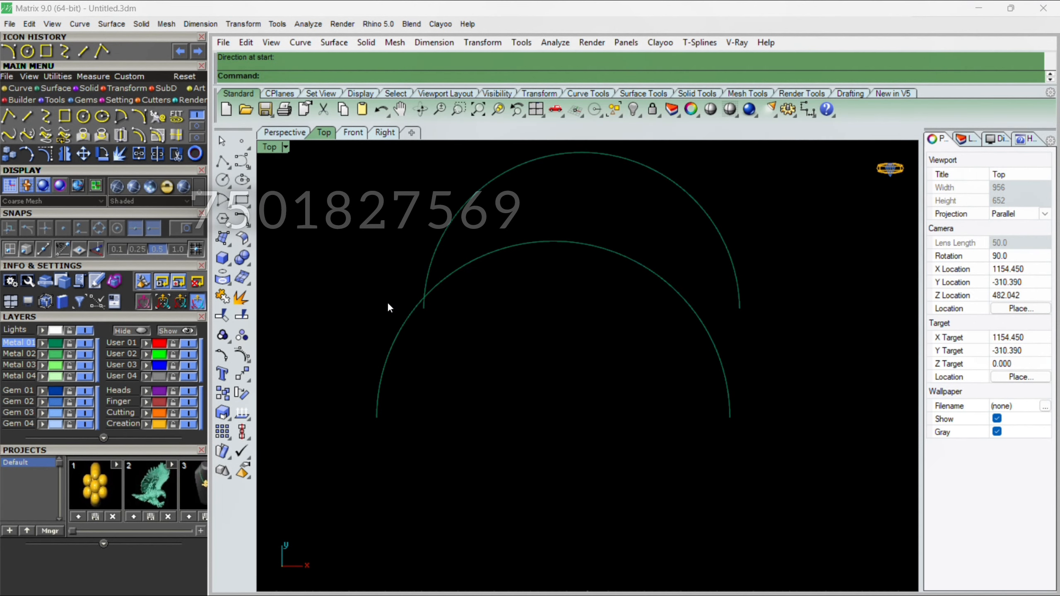
# - Select both arcs and delete them
pyautogui.scroll(-3, 537, 300)
pyautogui.moveTo(591, 266); pyautogui.dragTo(444, 375)
pyautogui.press('Delete')
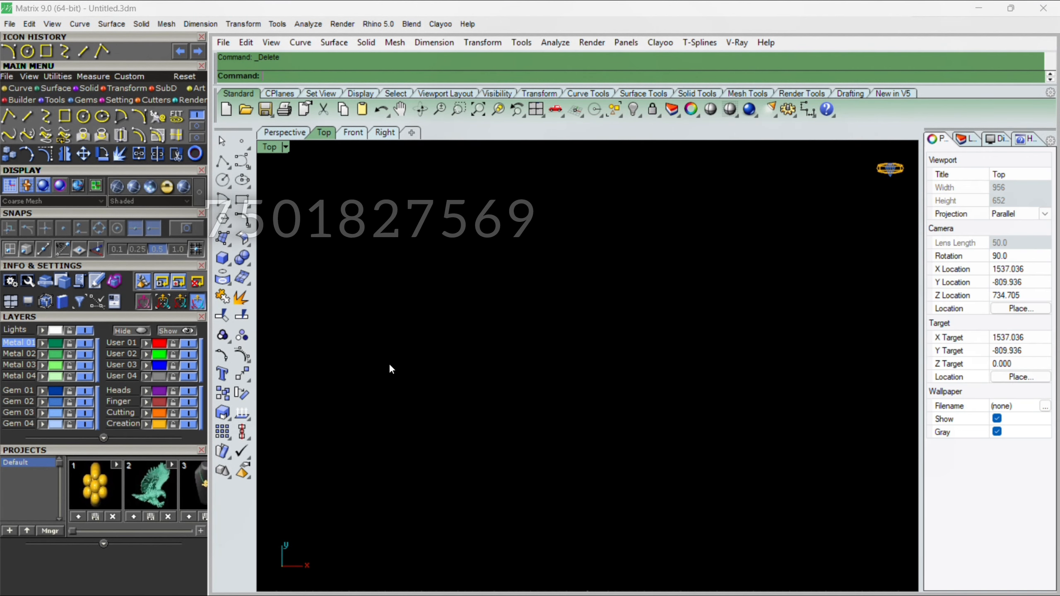